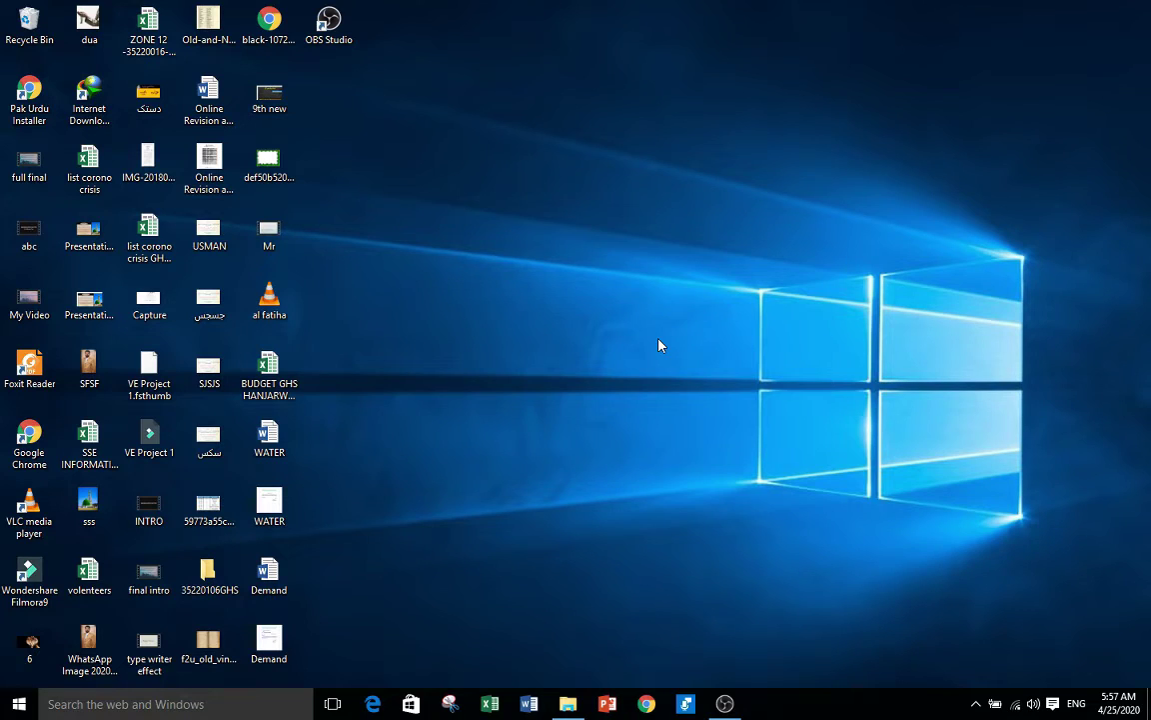
Launch Word, dismiss the activation notice, and create a blank document.
click(530, 703)
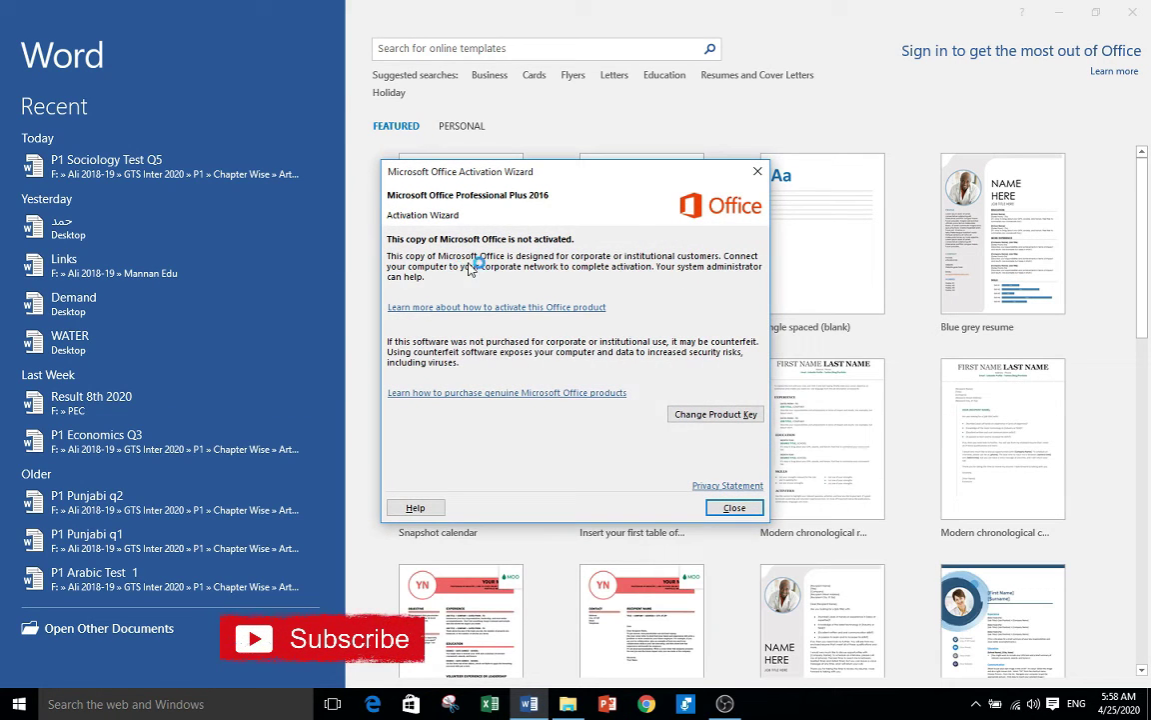
click(758, 171)
click(472, 220)
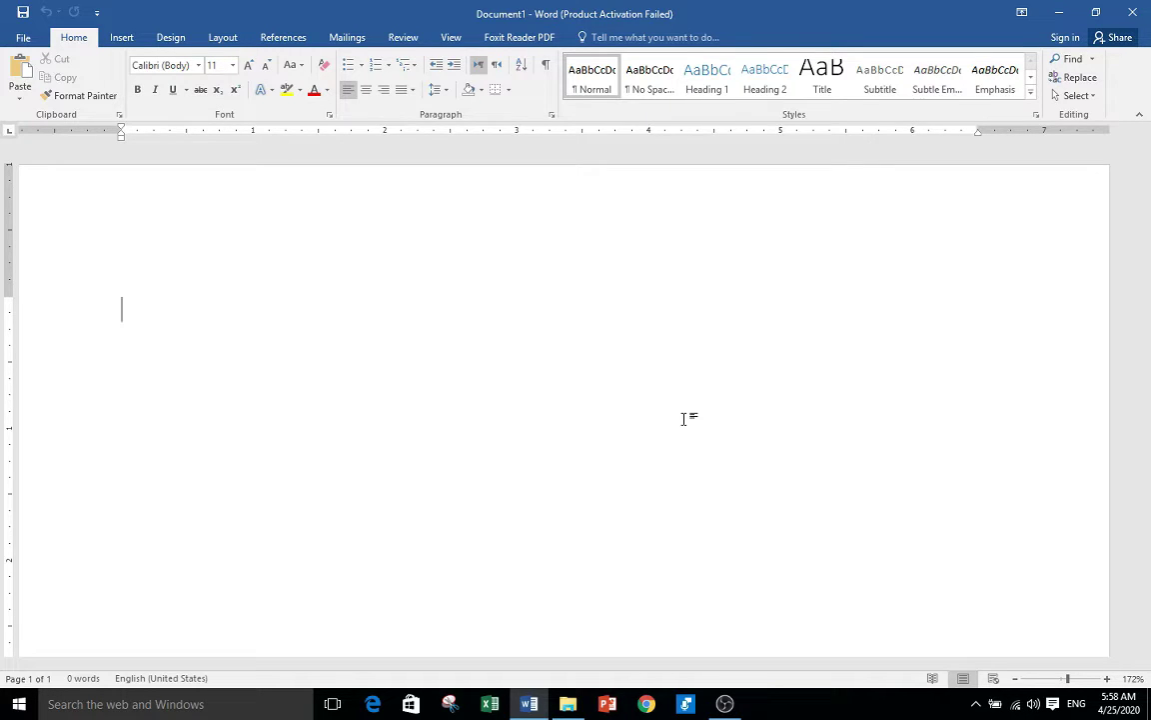
Switch input to Urdu, type 'اردو کیسے لکھی جائے ؟' and select the whole line.
text(kia)
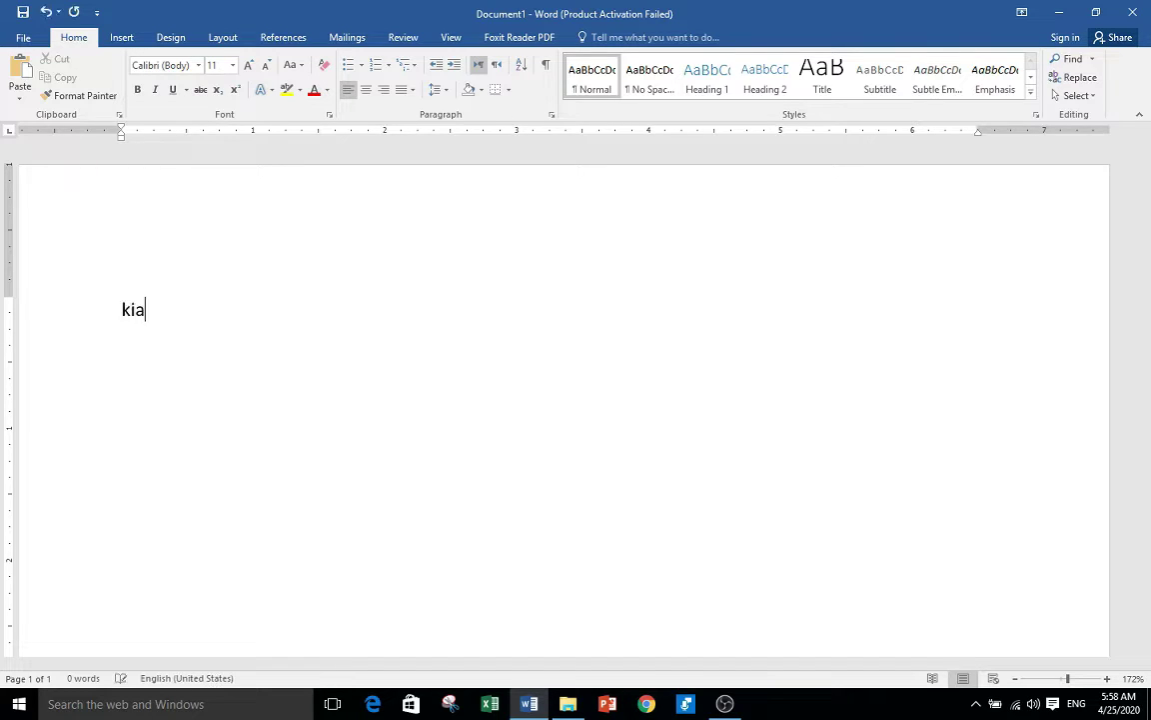
key(alt+shift)
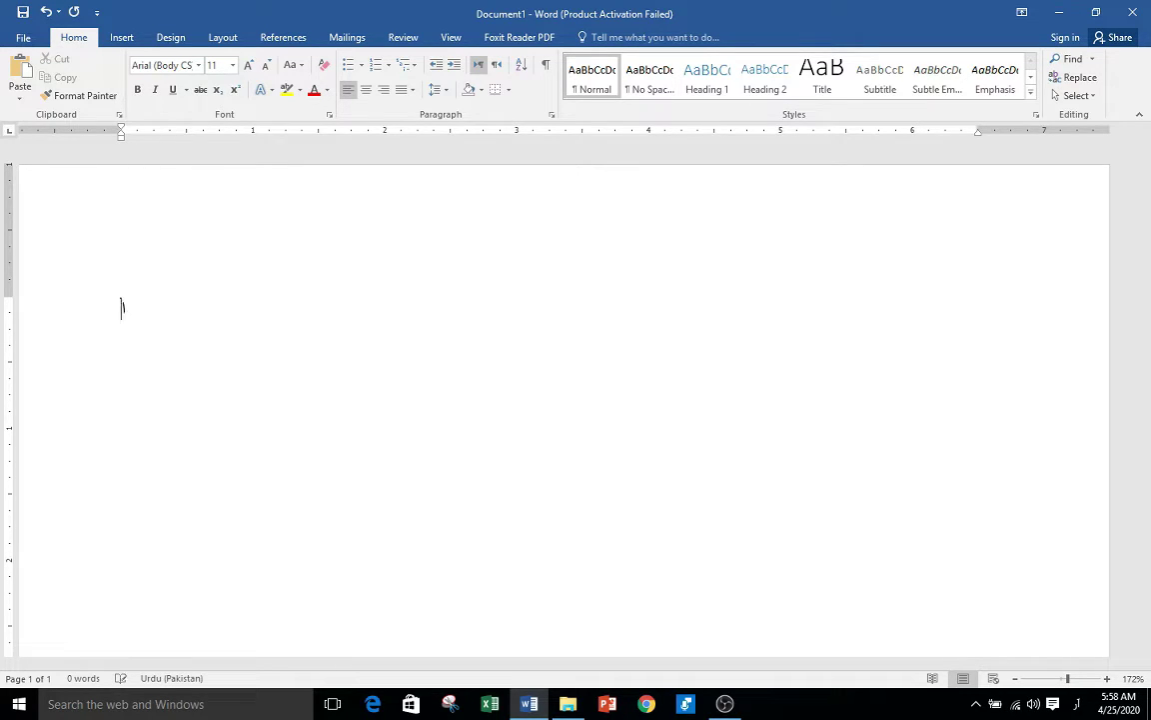
text(اردو کیسے ل)
text(کھی جائے)
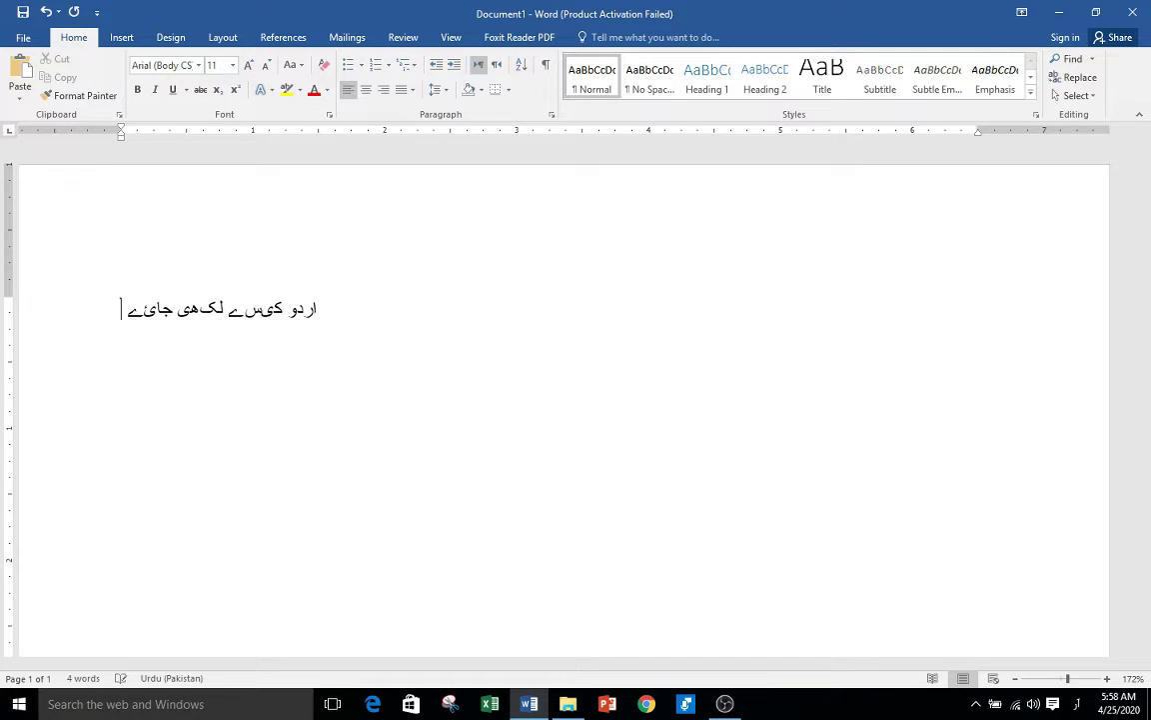
text( ؟)
key(ctrl+a)
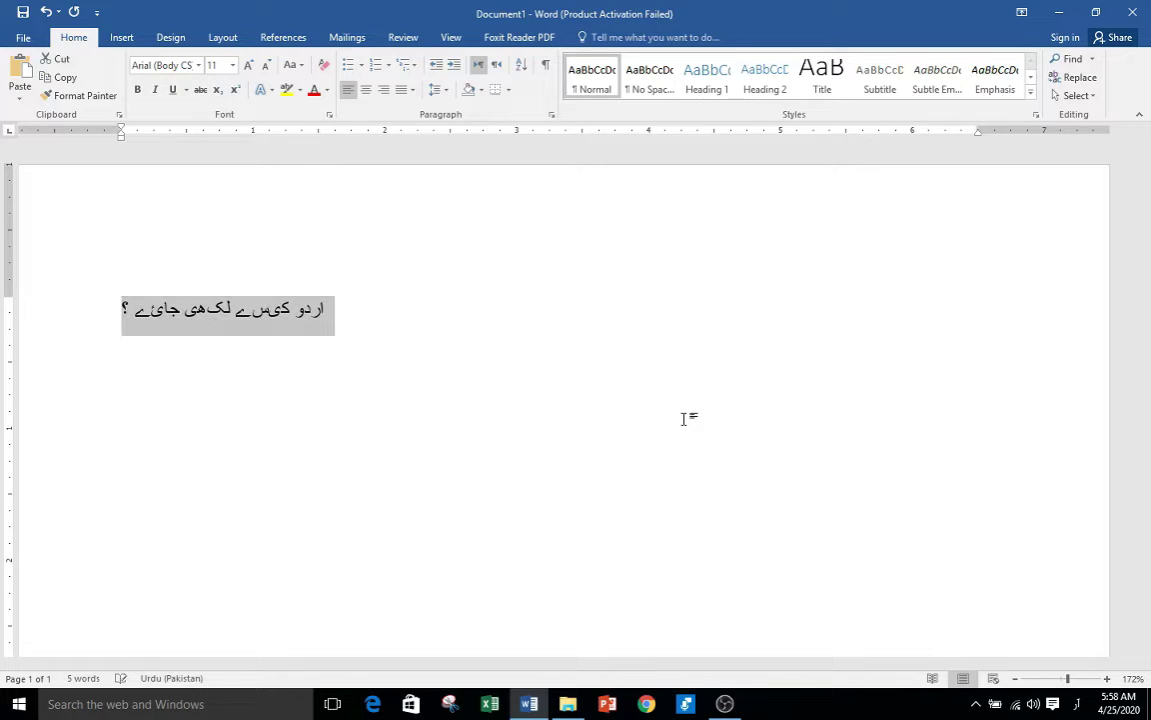
Apply the Jameel Noori Nastaleeq font to the Urdu line.
click(161, 66)
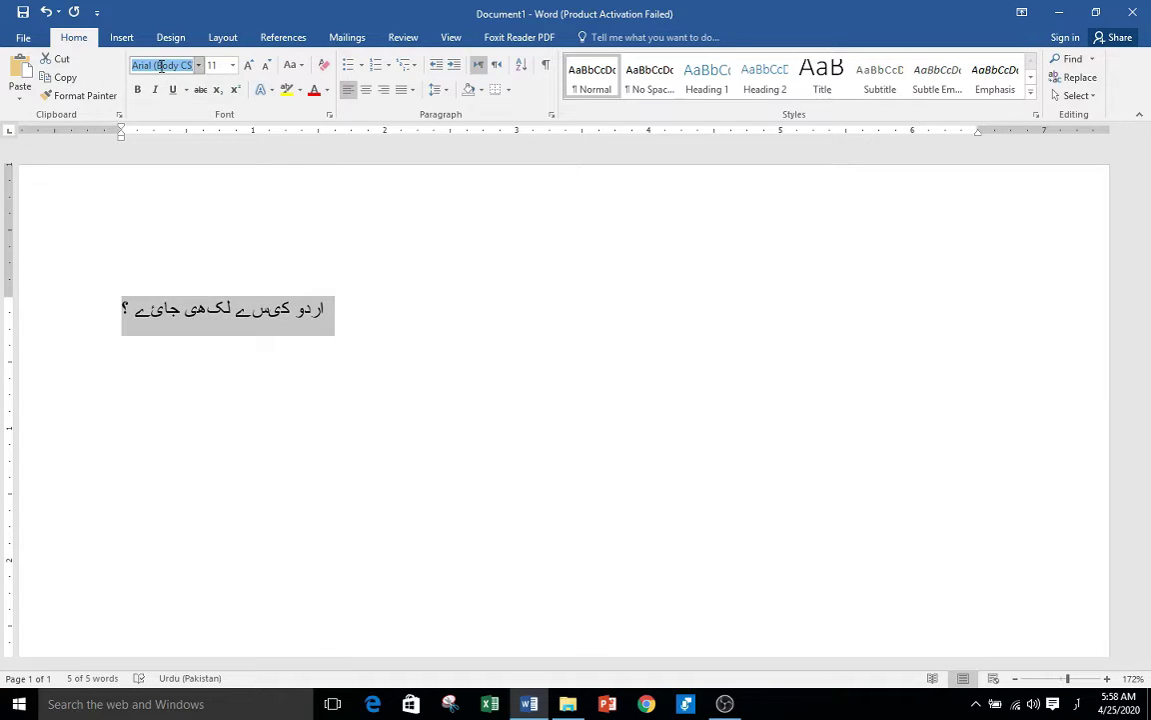
text(j)
key(Return)
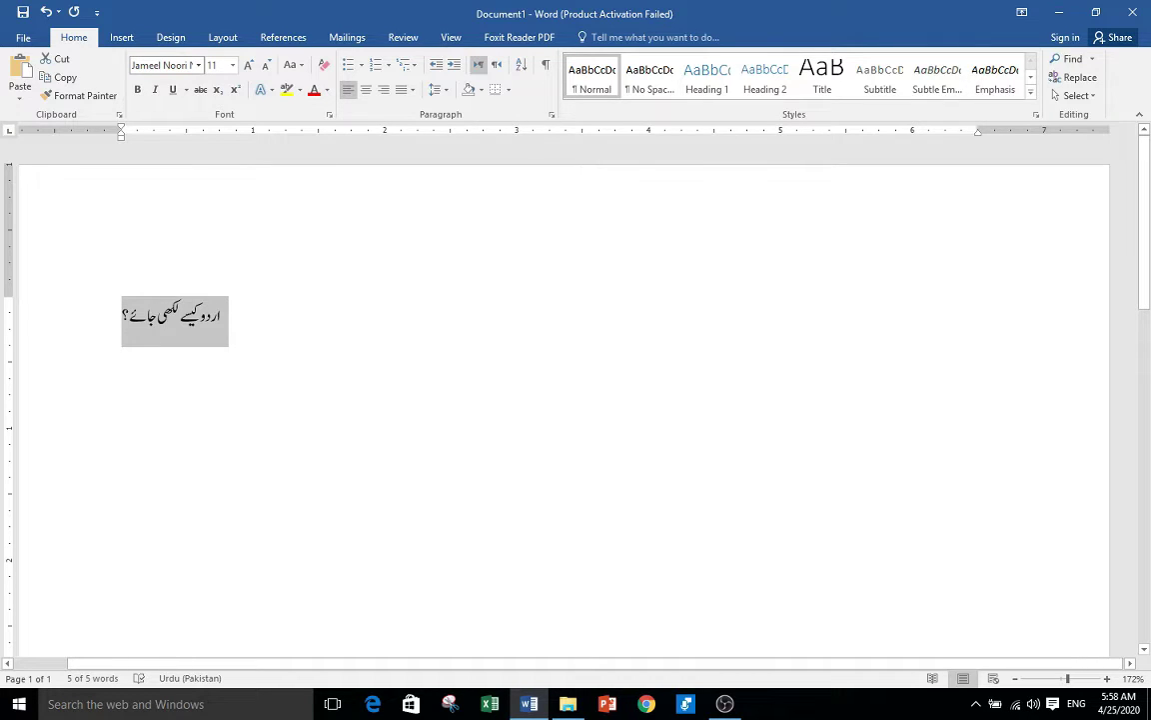
Enlarge the Urdu line to size 24 and set it right-to-left.
click(249, 66)
click(249, 66)
click(249, 66)
click(249, 66)
click(249, 66)
click(249, 66)
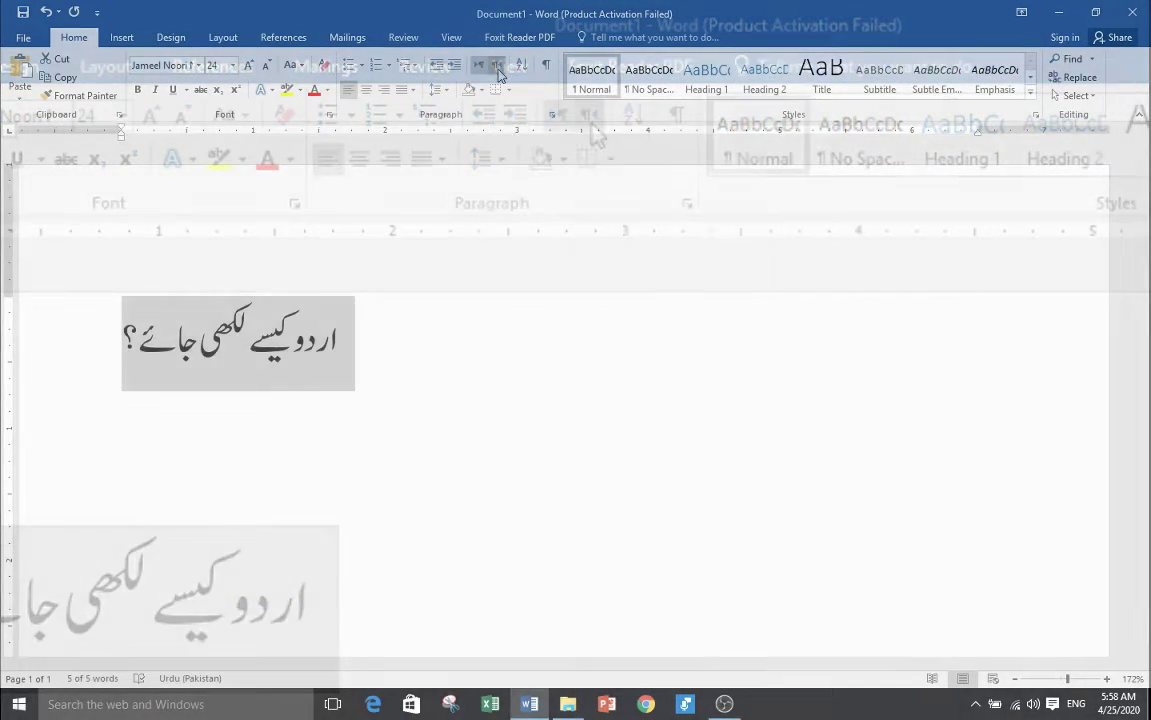
click(497, 66)
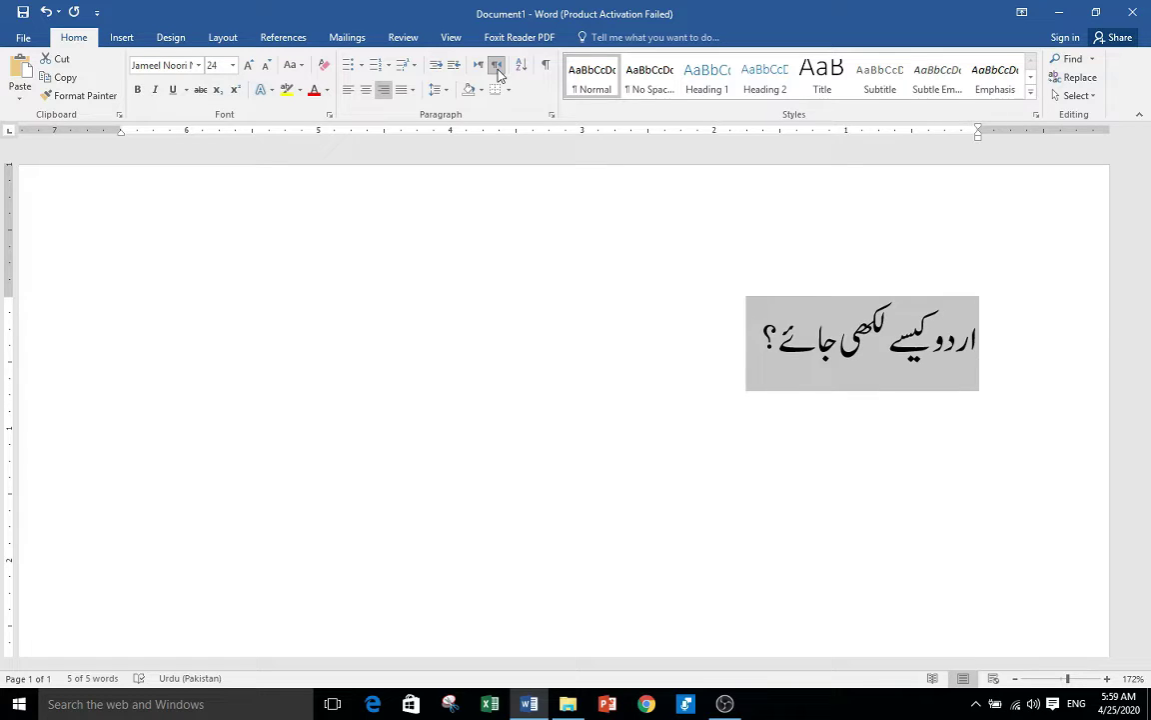
Below the Urdu line, add the English line 'How to write Urdu?' running left to right.
click(684, 341)
key(Return)
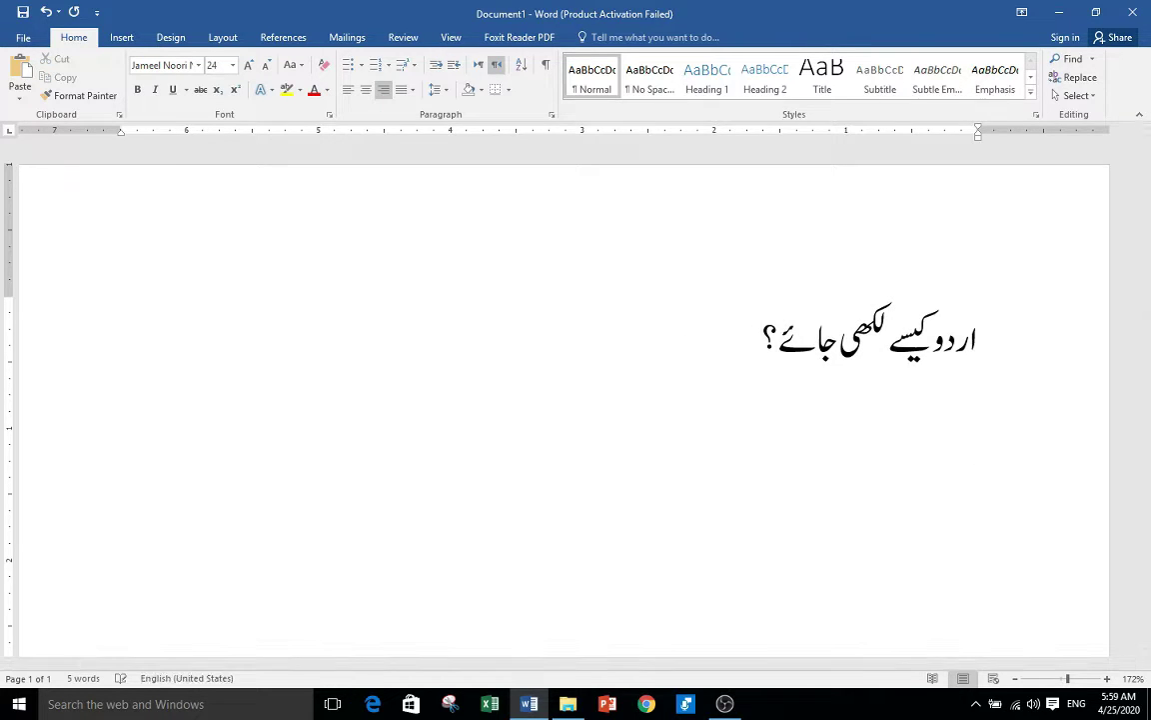
key(alt+shift)
text(ح)
key(BackSpace)
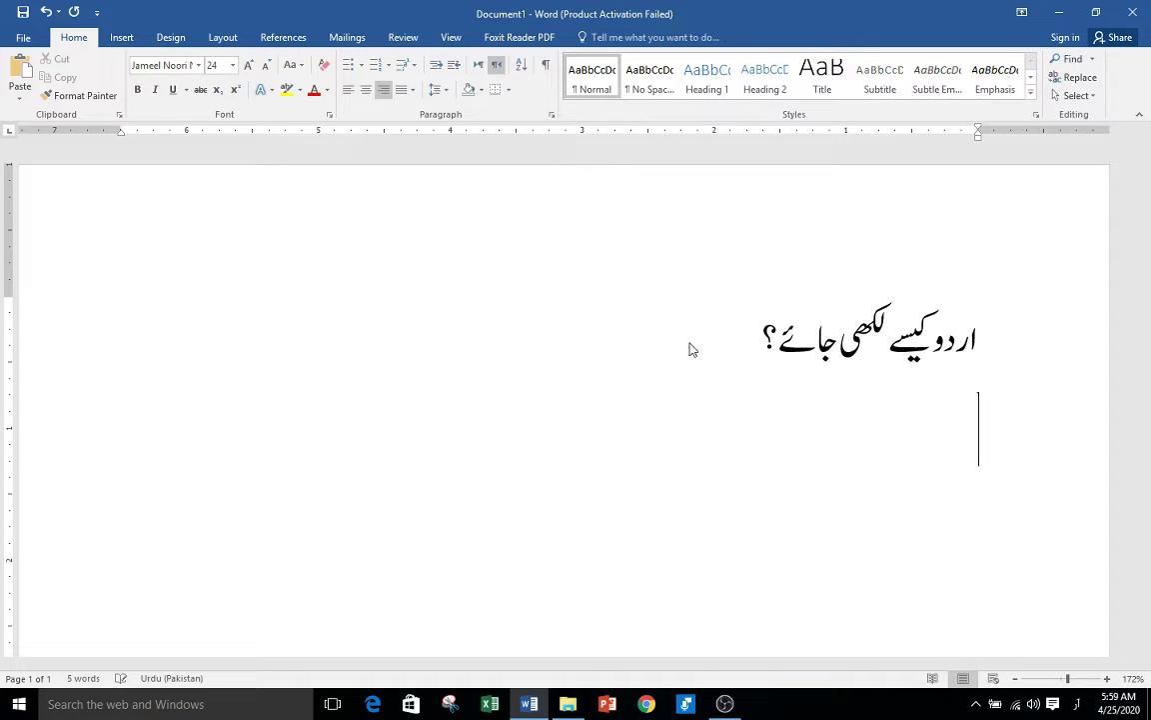
key(alt+shift)
text(Hot)
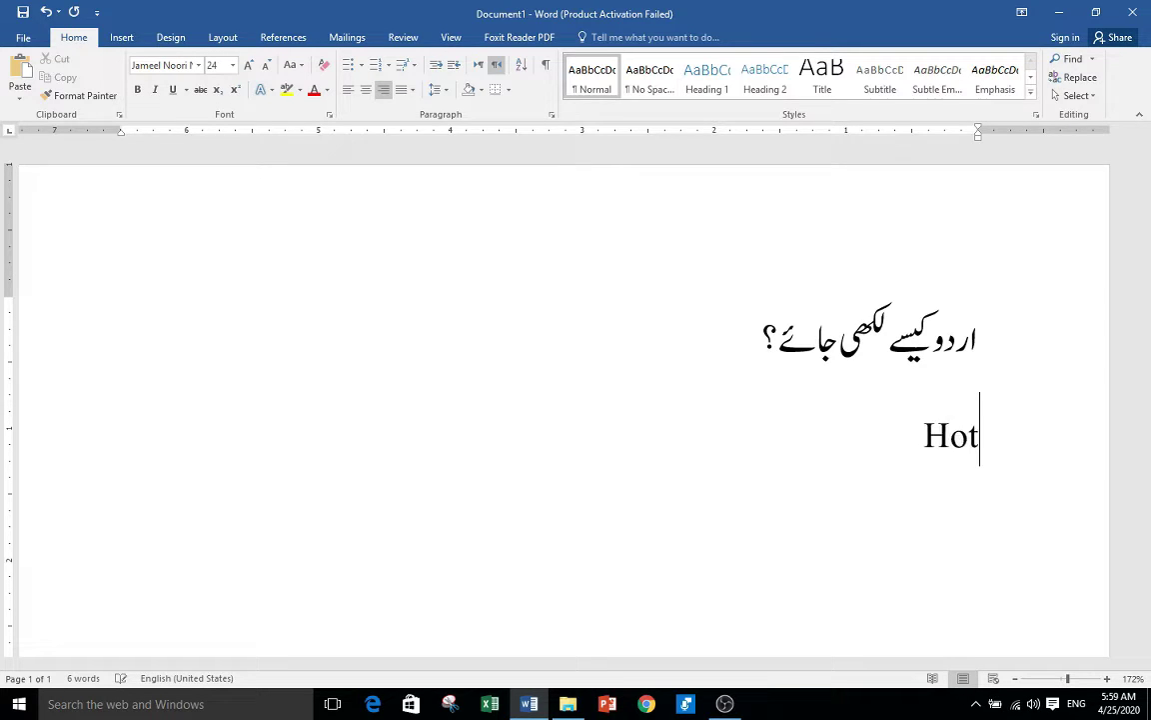
key(BackSpace)
text(w to )
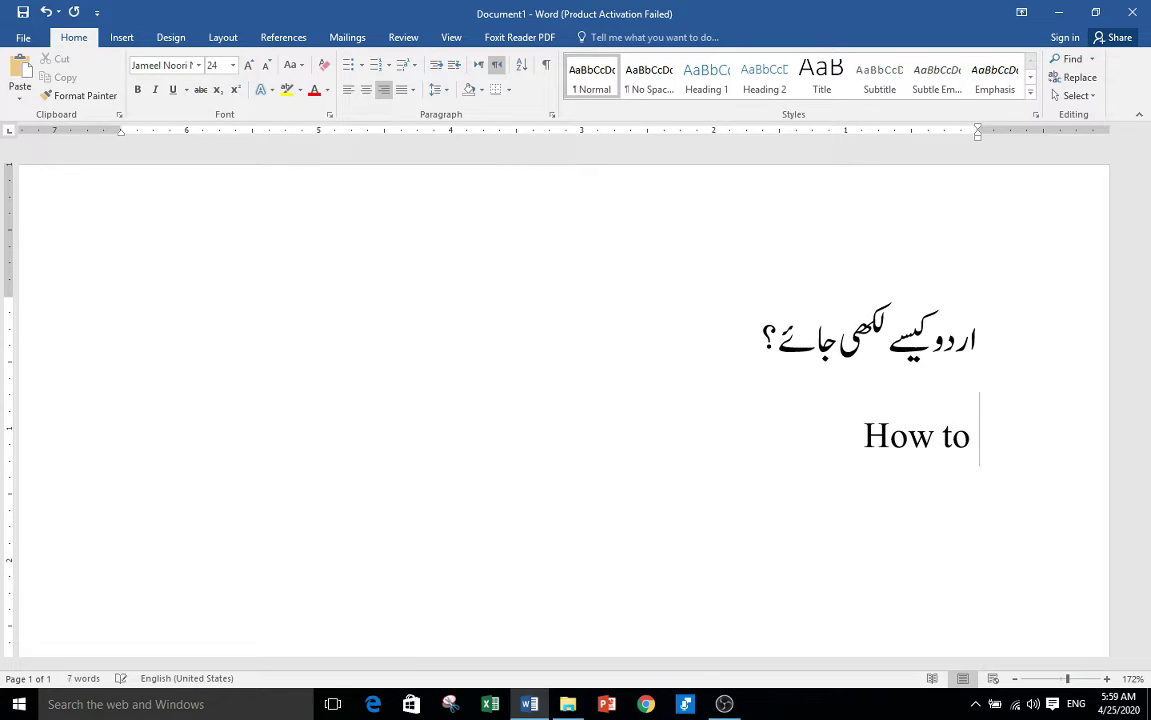
text(write )
text(U)
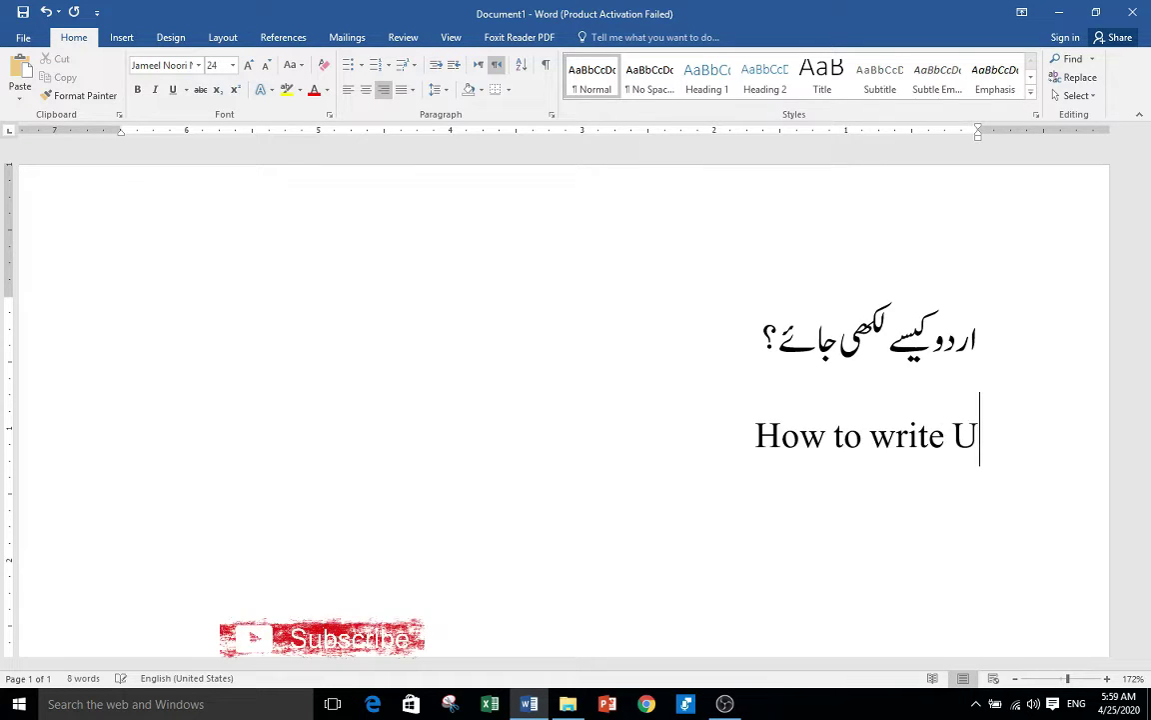
text(rdu?)
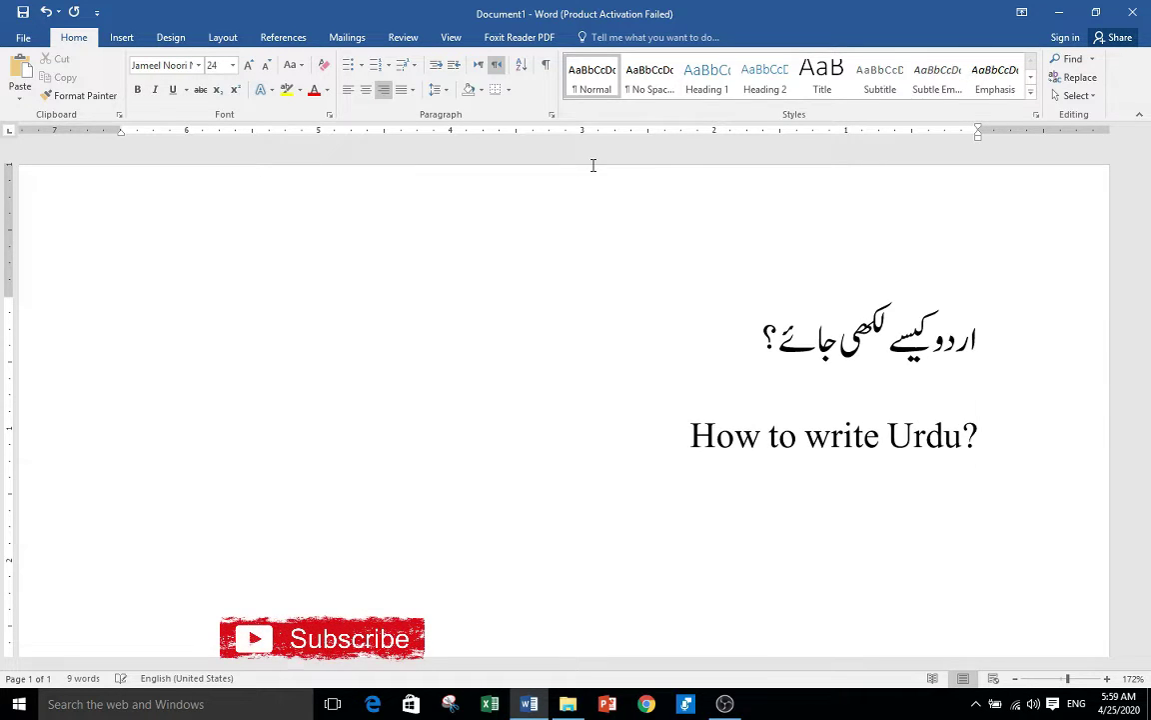
click(479, 66)
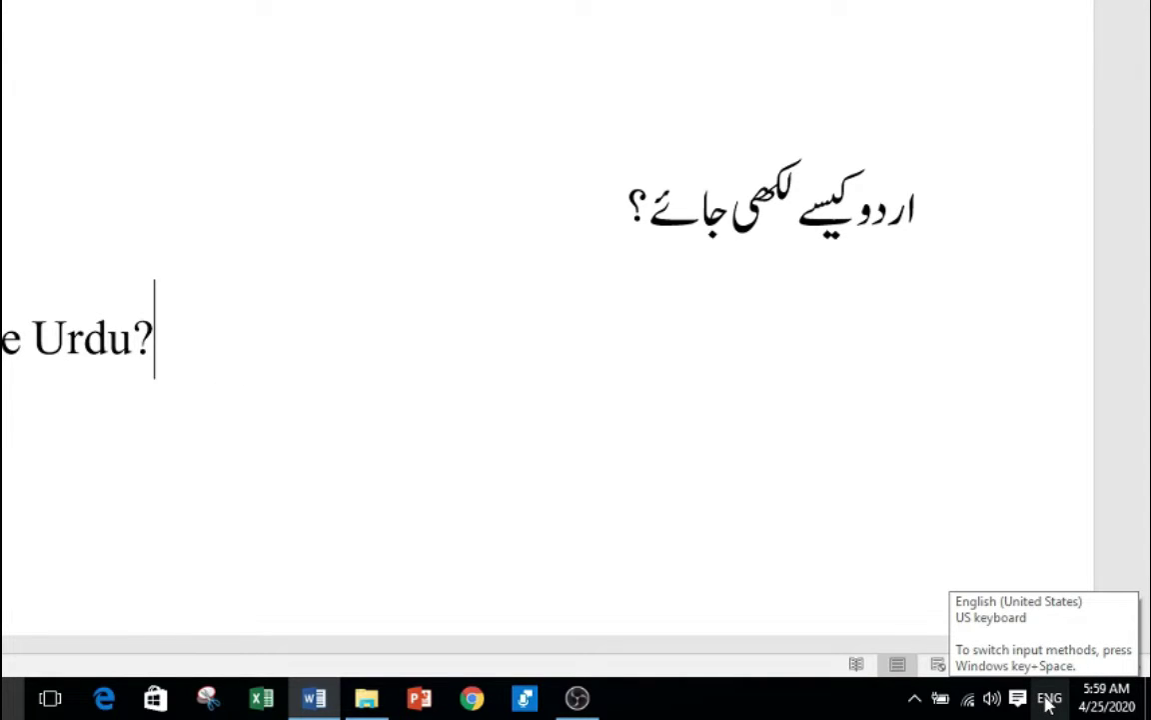
Switch the keyboard input back to Urdu and bring up Chrome on the Google home page.
key(alt+shift)
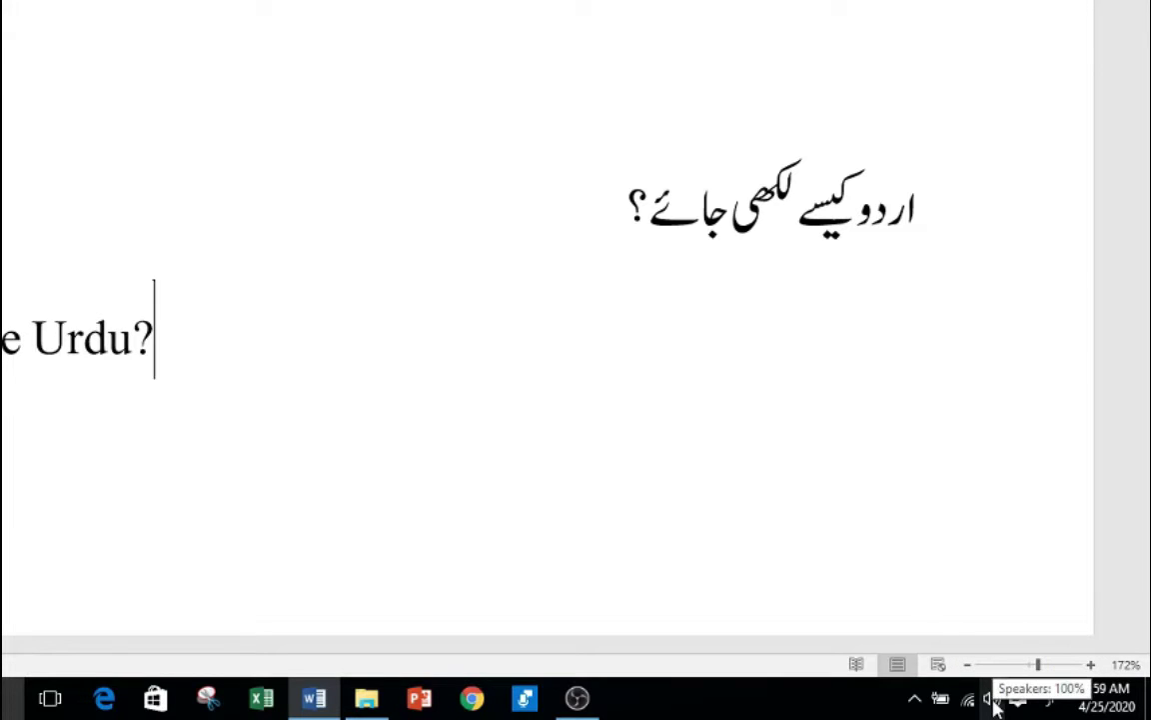
click(1051, 700)
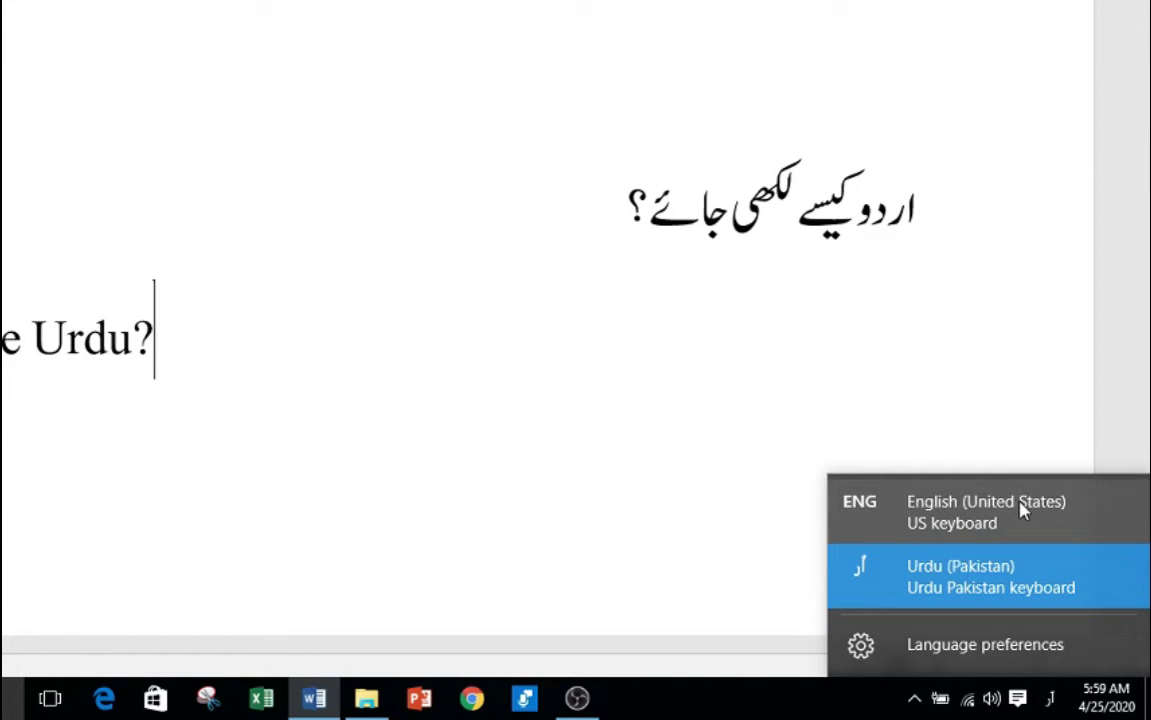
click(716, 497)
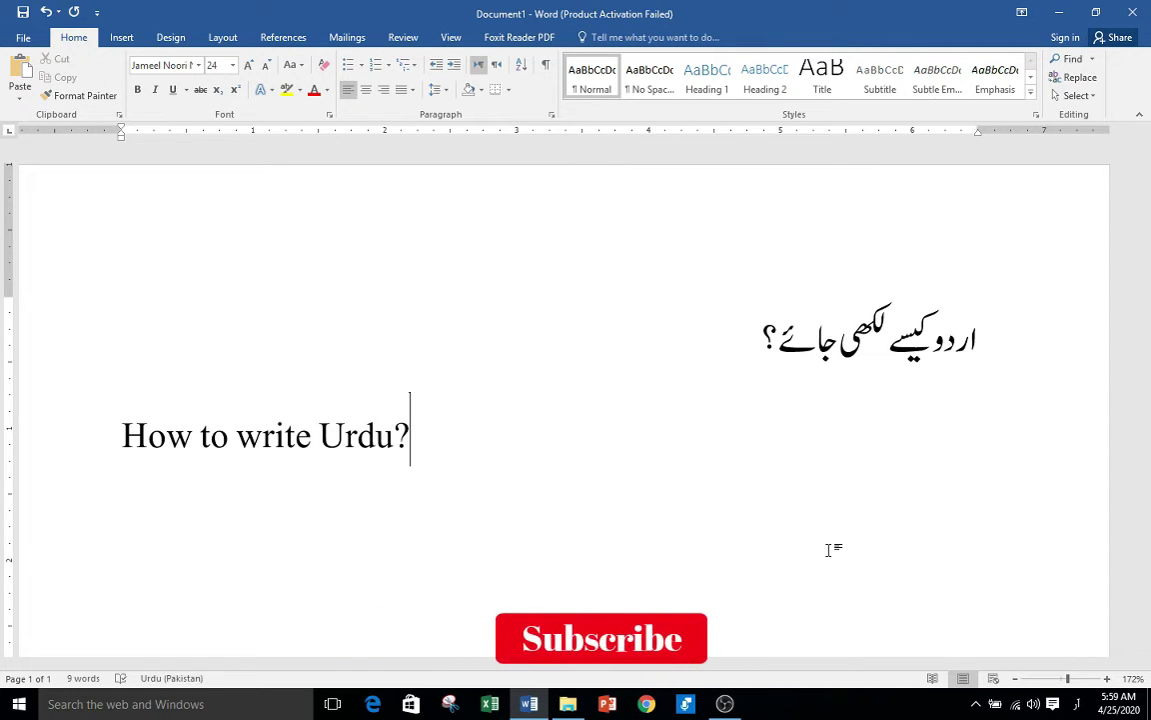
click(645, 703)
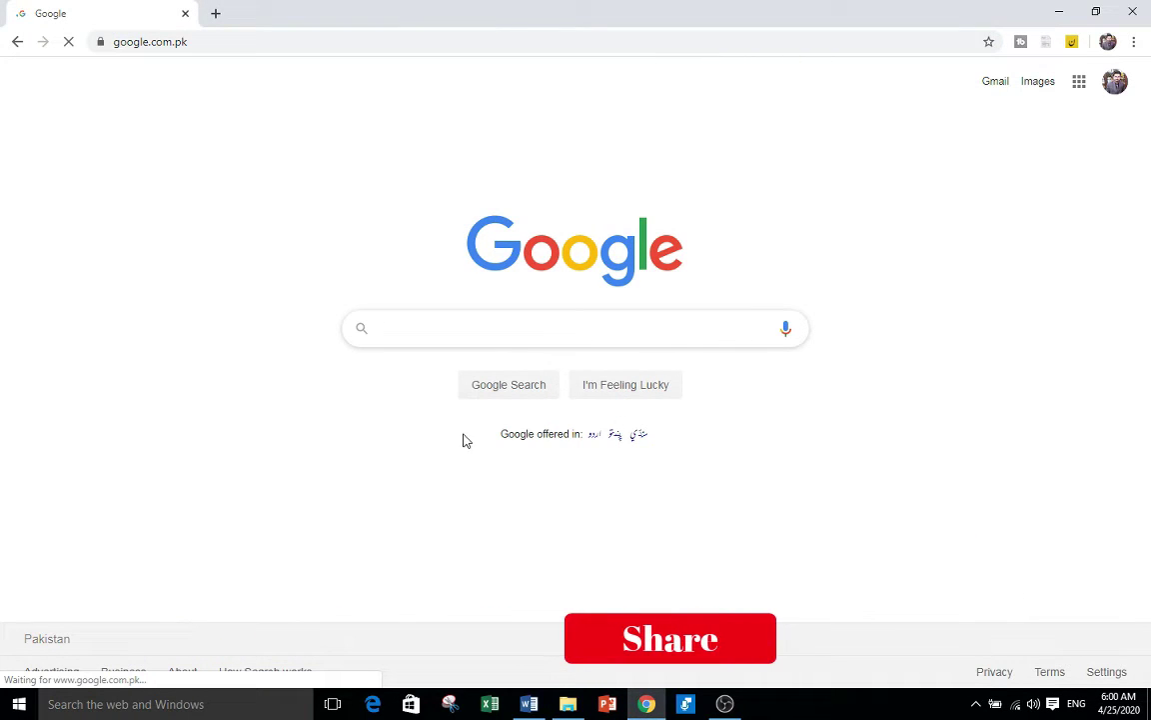
Search Google for 'اردو شاعری'.
click(422, 322)
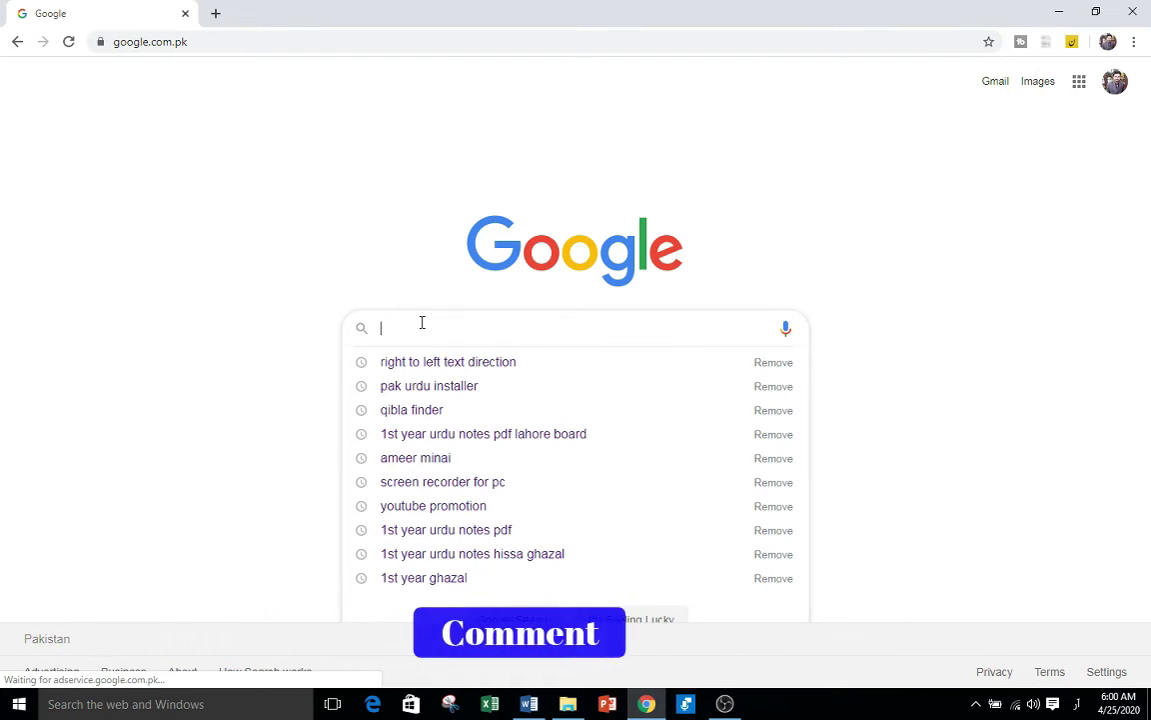
text(مرزا)
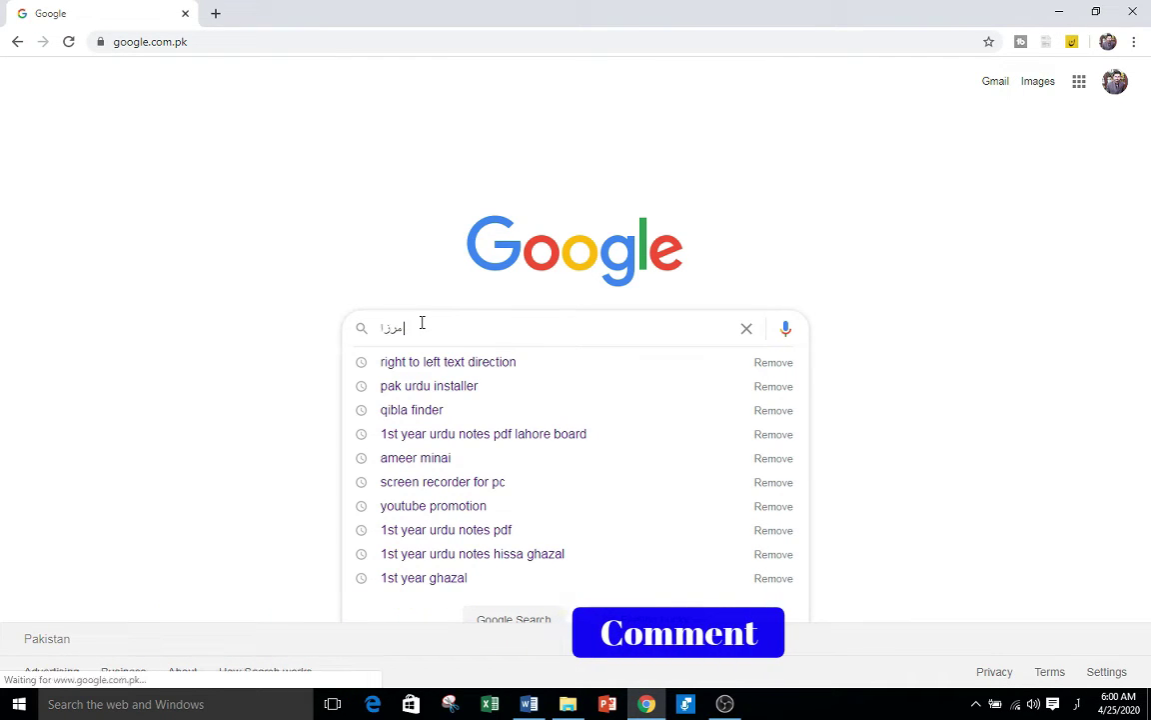
text( غالب)
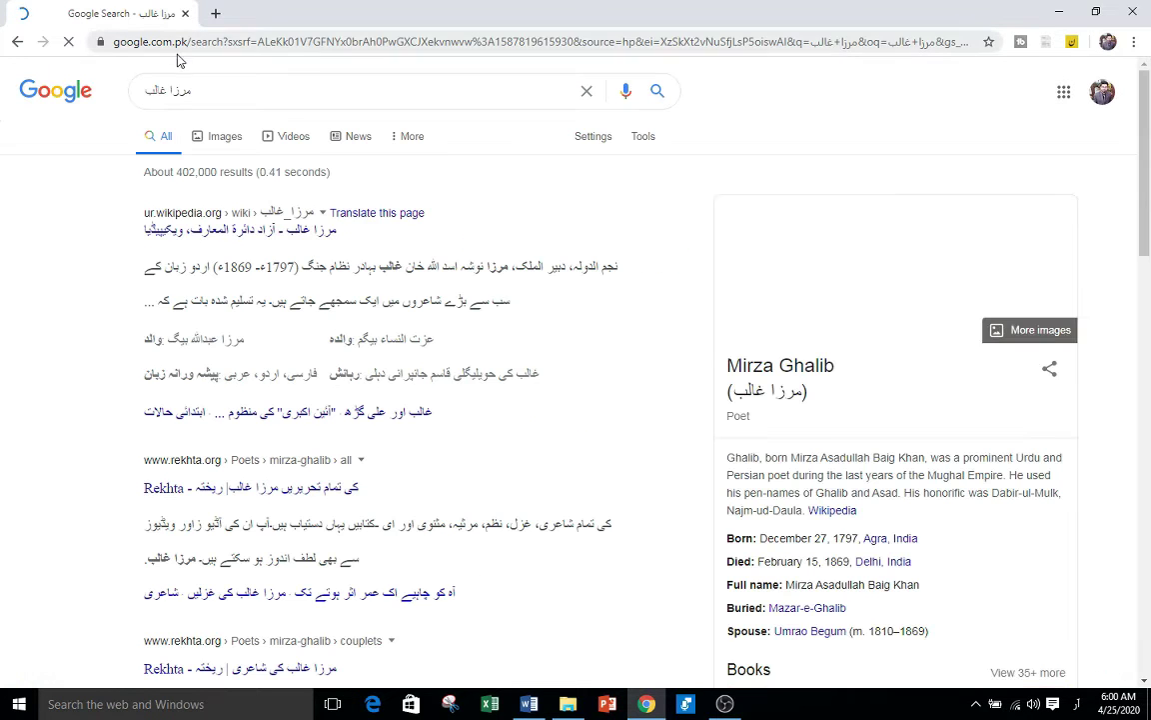
triple_click(190, 79)
text(ار)
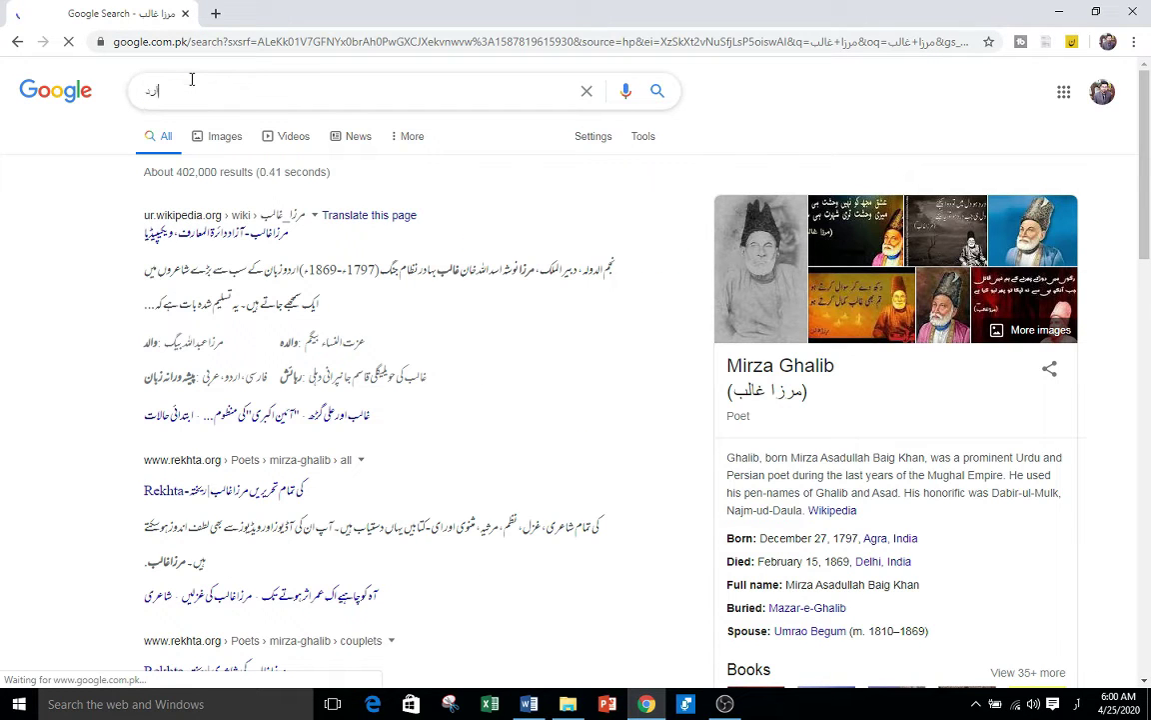
text(دو شاعری)
Open a spare tab, then search 'pak urdu installer' in English on the results tab.
click(214, 13)
click(154, 14)
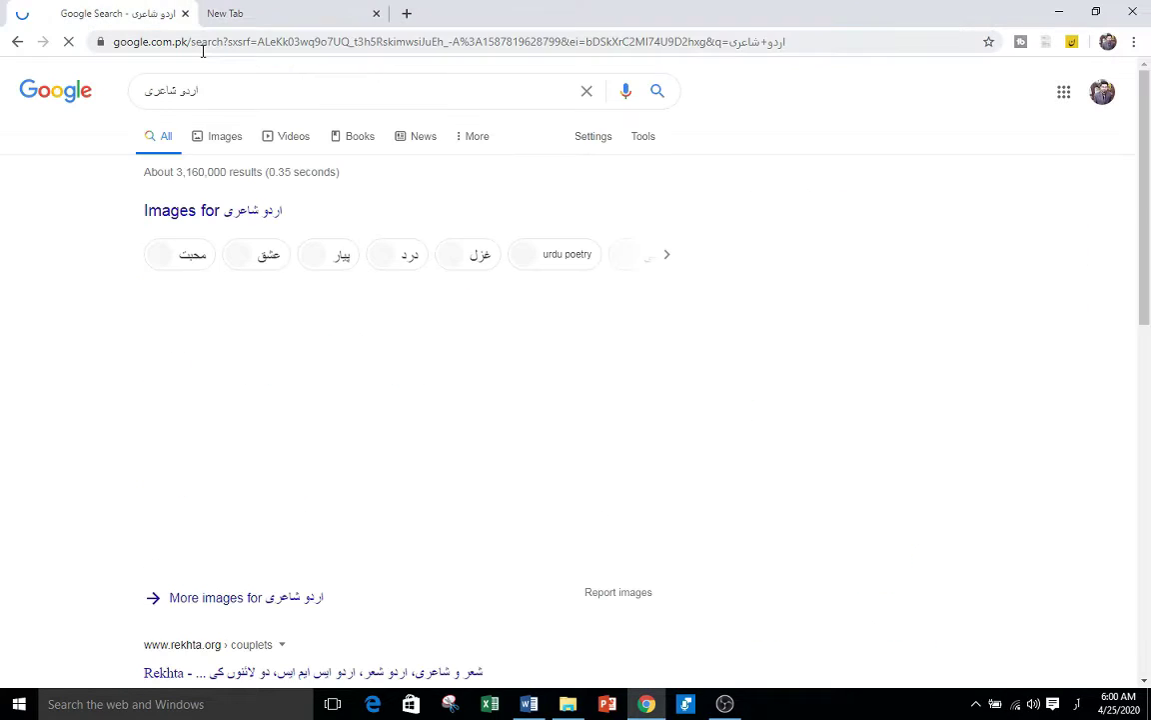
triple_click(231, 94)
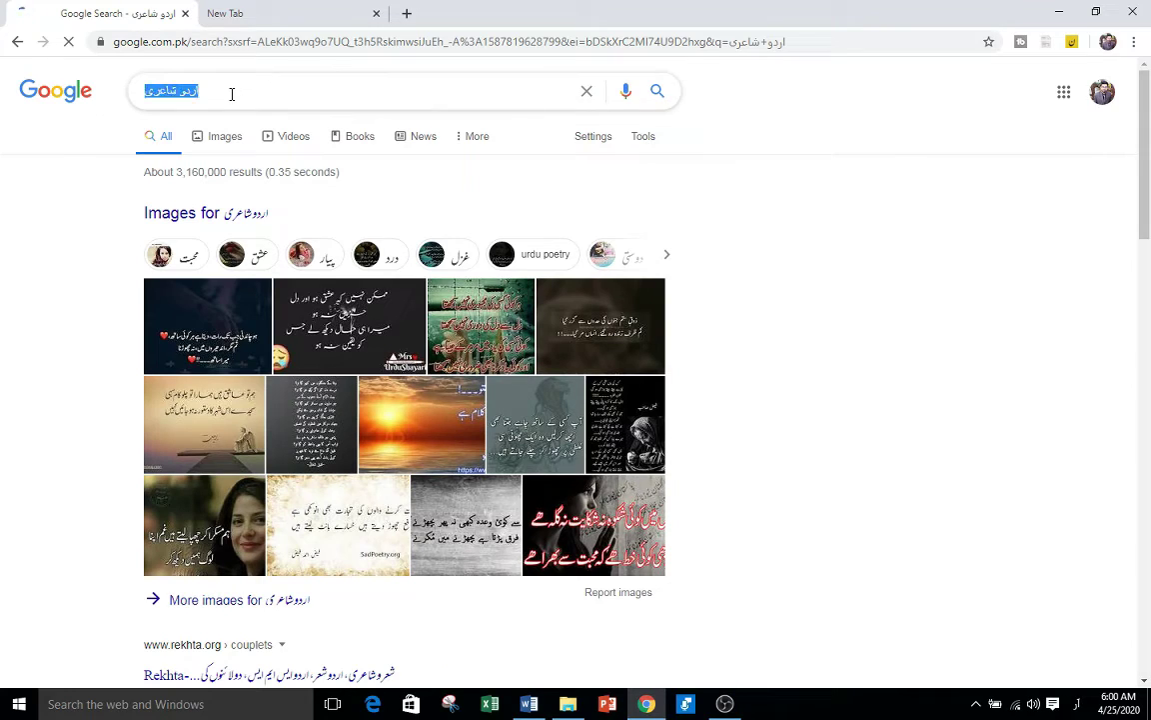
key(alt+shift)
text(pak u)
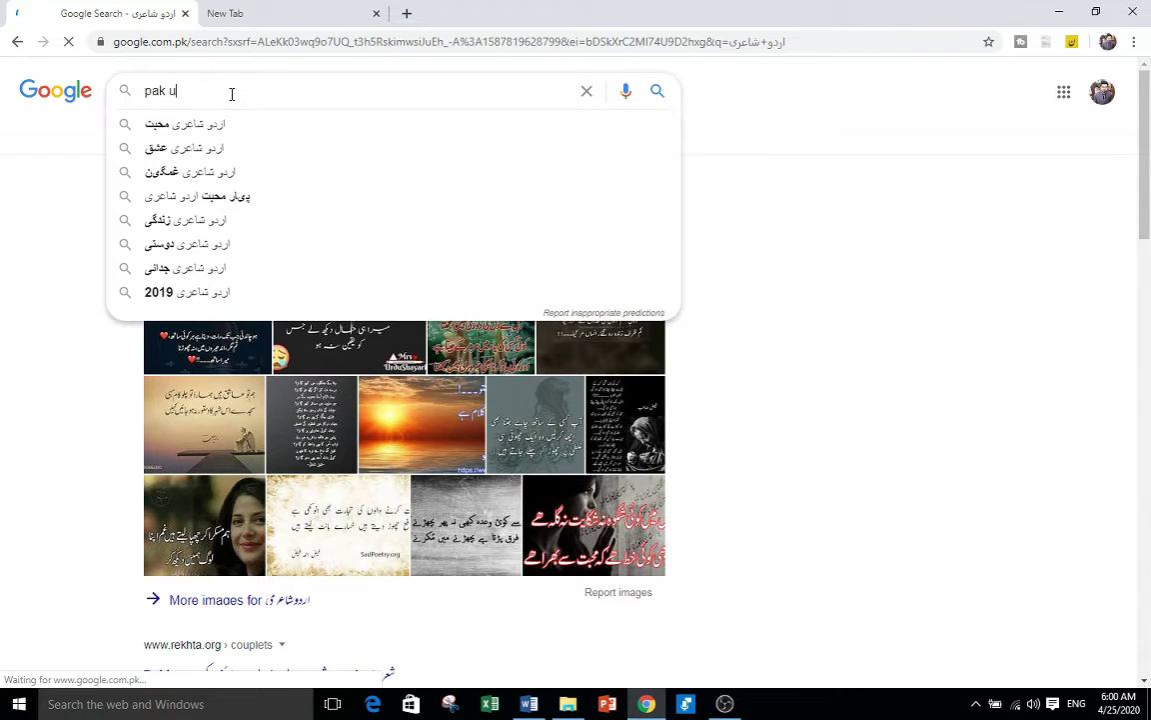
text(rdu )
text(installer)
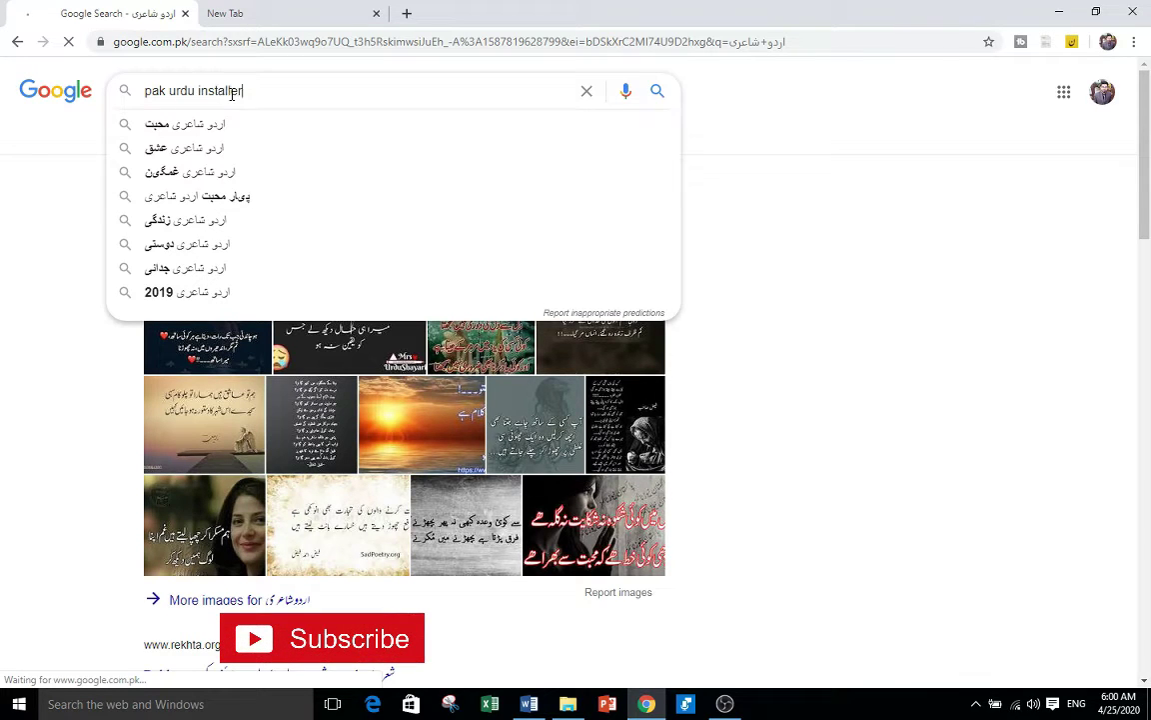
key(Return)
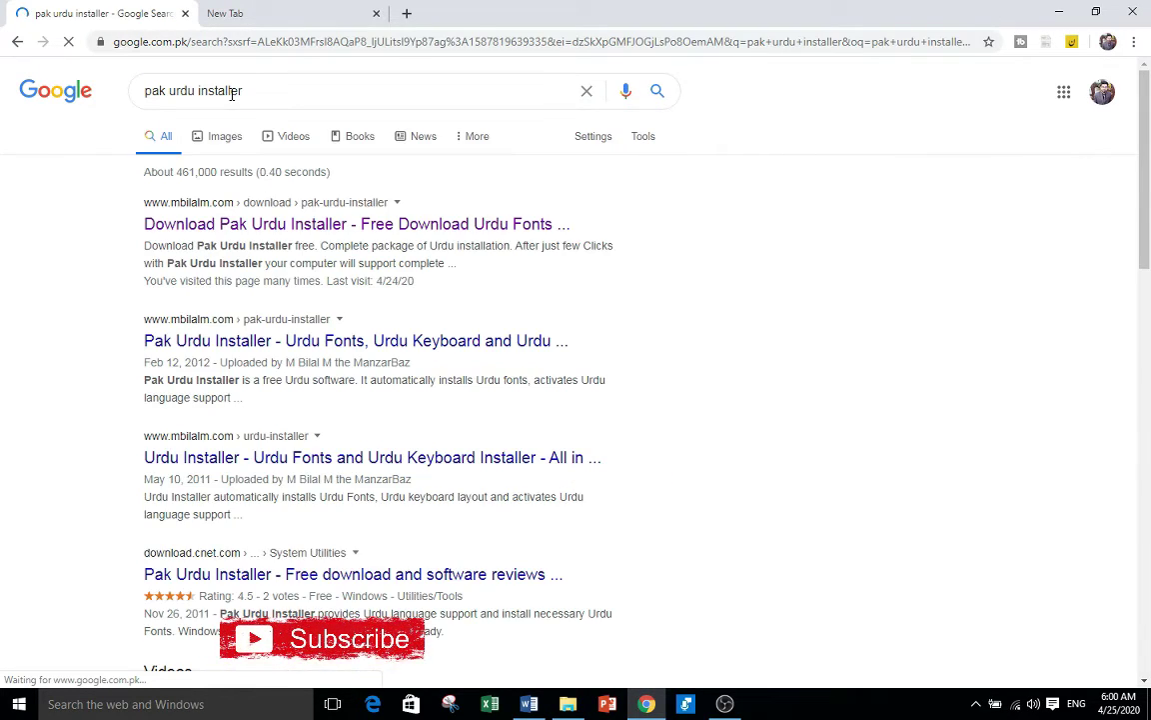
Download Pak-Urdu-Installer.exe via the mbilalm MediaFire link, then bring File Explorer forward.
click(245, 228)
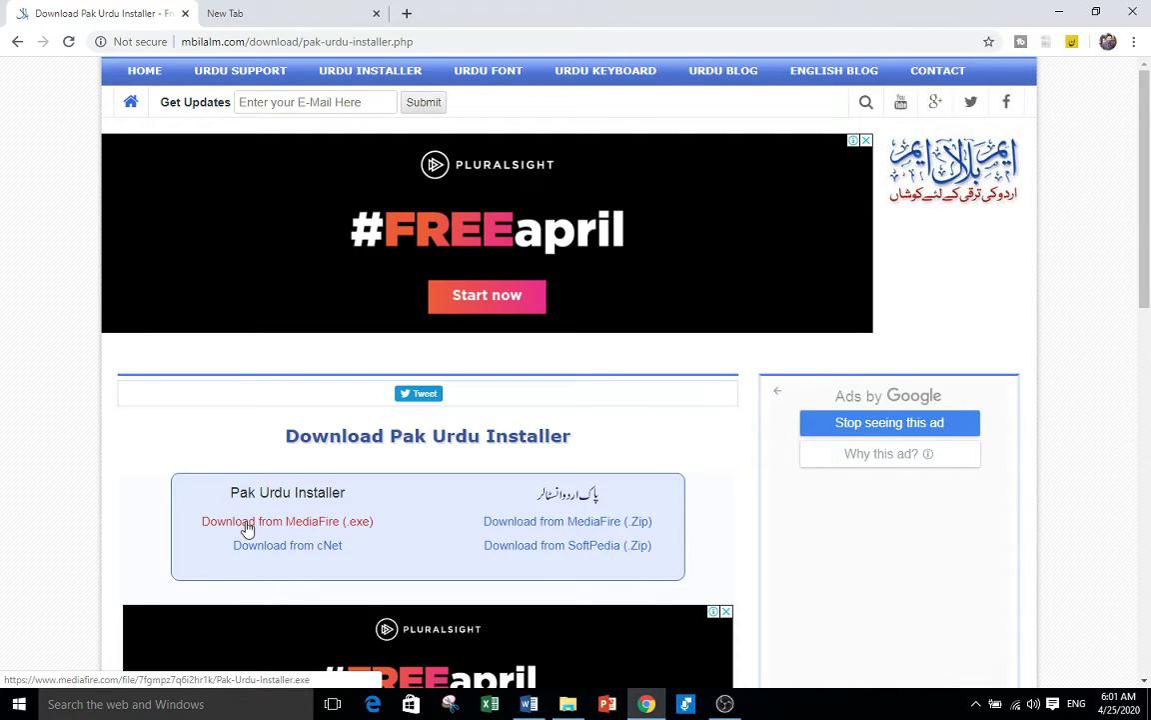
click(247, 523)
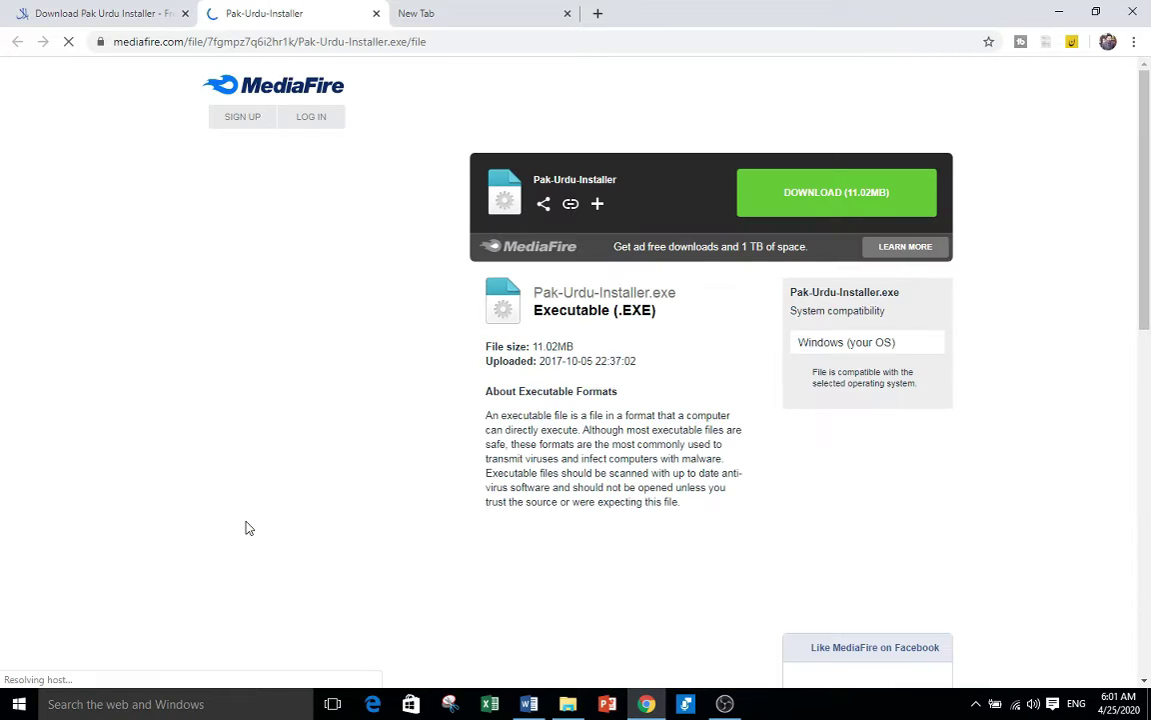
click(791, 195)
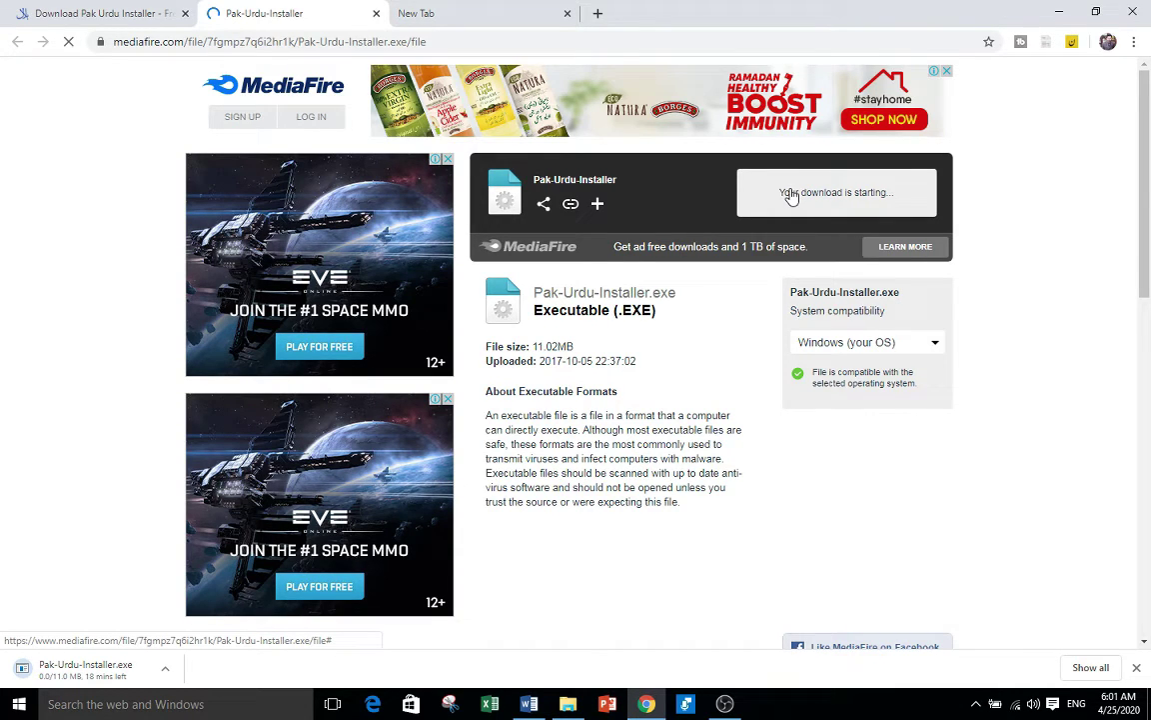
click(567, 703)
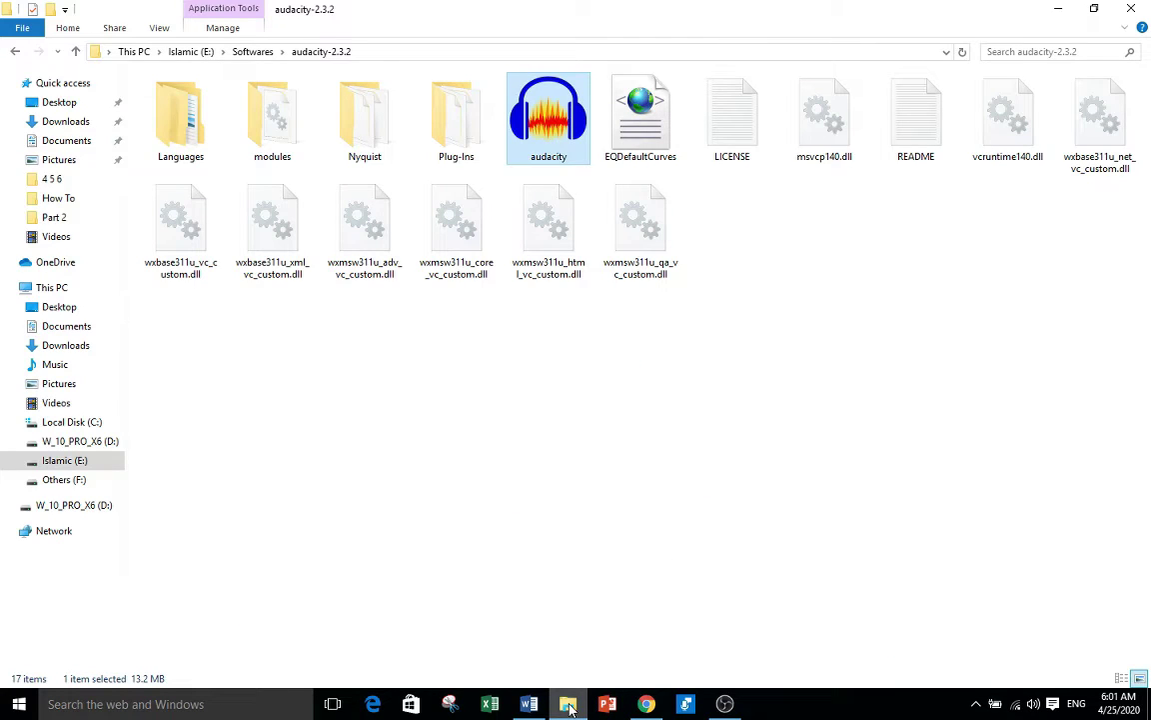
Go to Islamic (E:) > Softwares and open the Pak-Urdu-Installer archive in WinRAR.
click(72, 462)
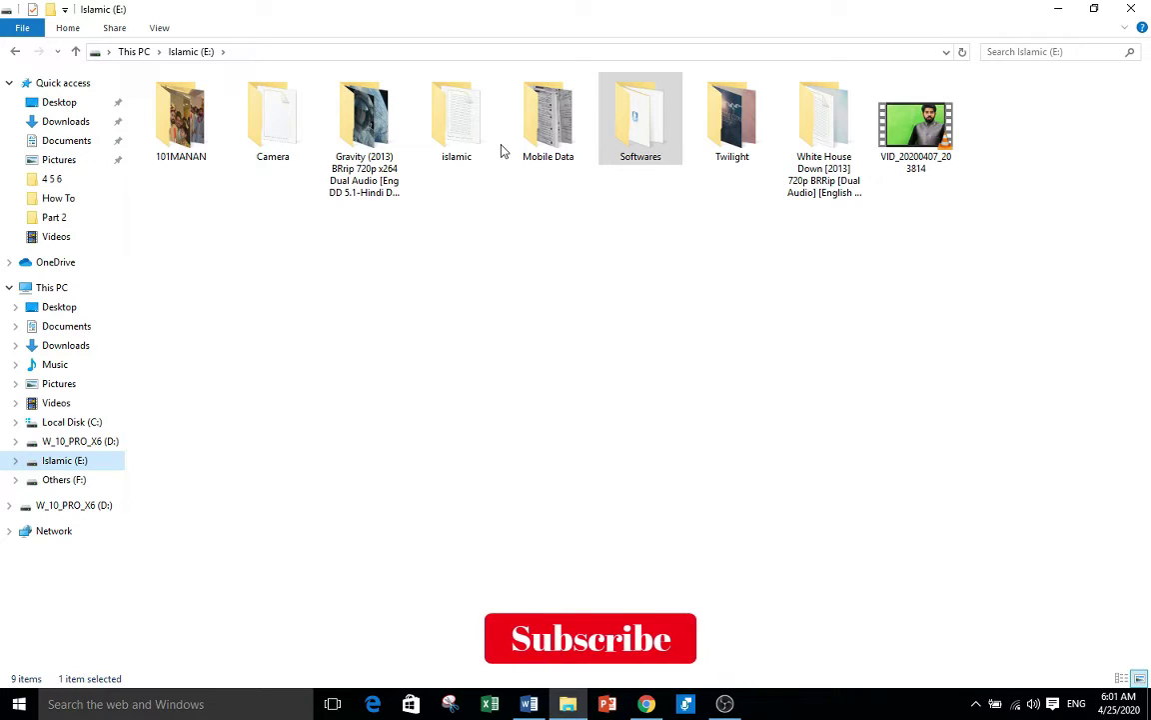
key(Return)
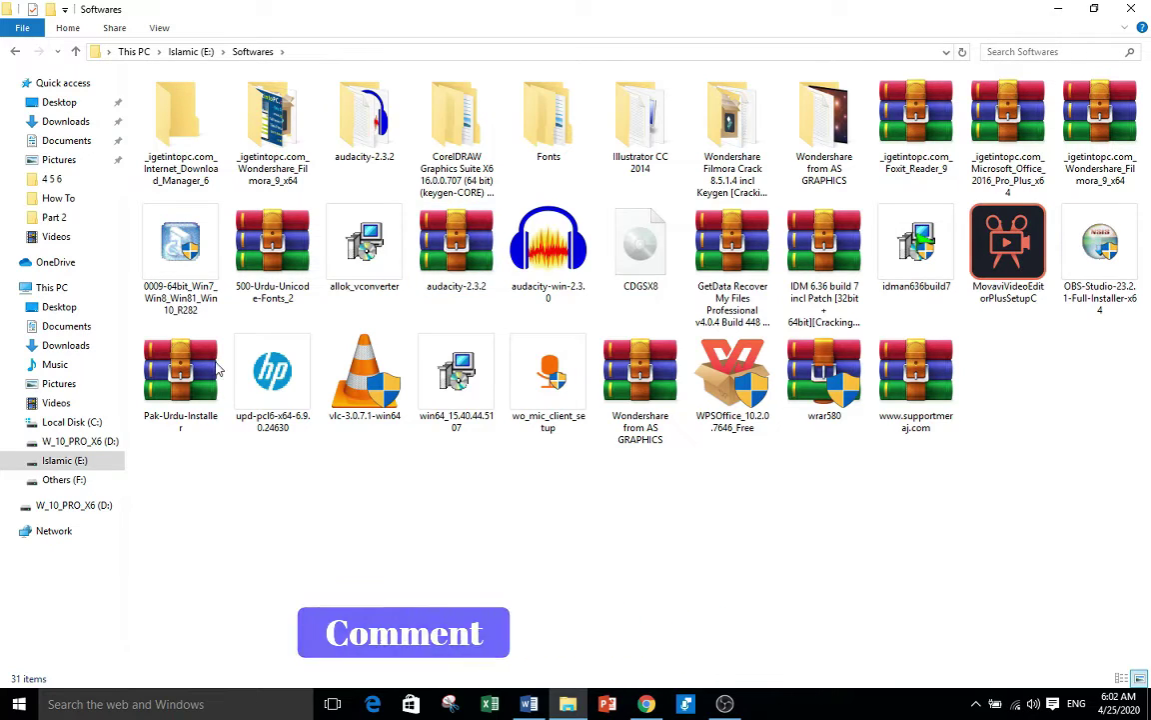
click(165, 420)
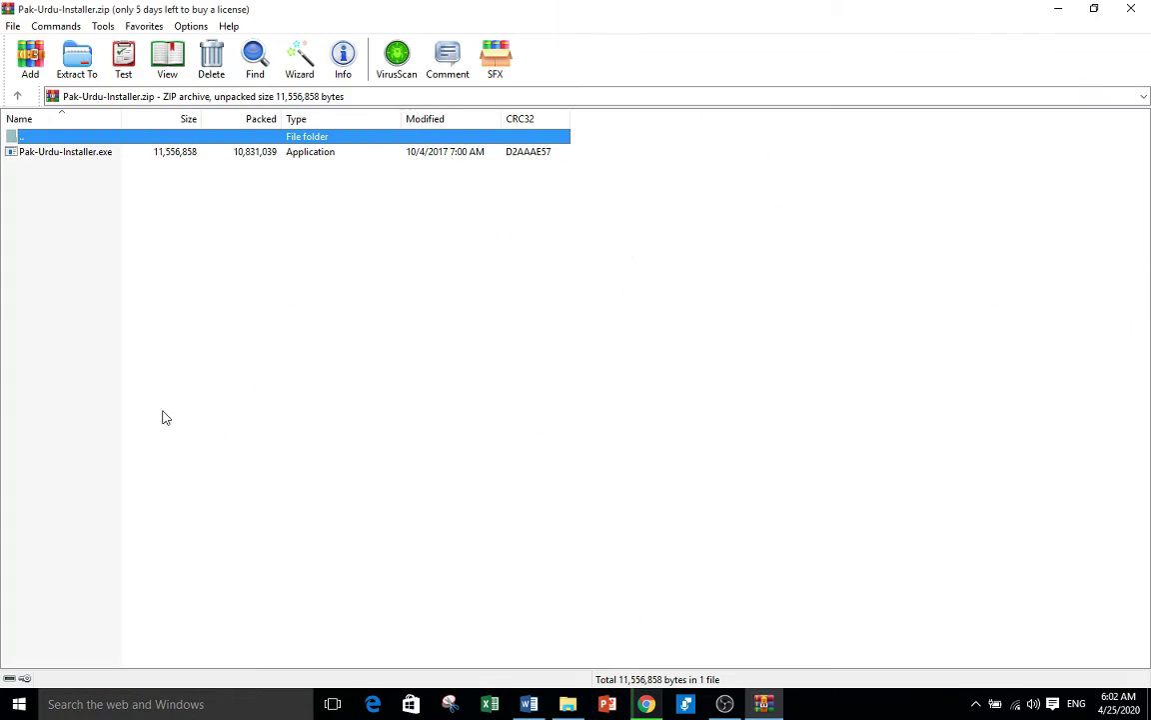
Run Pak-Urdu-Installer.exe from the WinRAR archive to launch the InstallShield wizard.
double_click(75, 153)
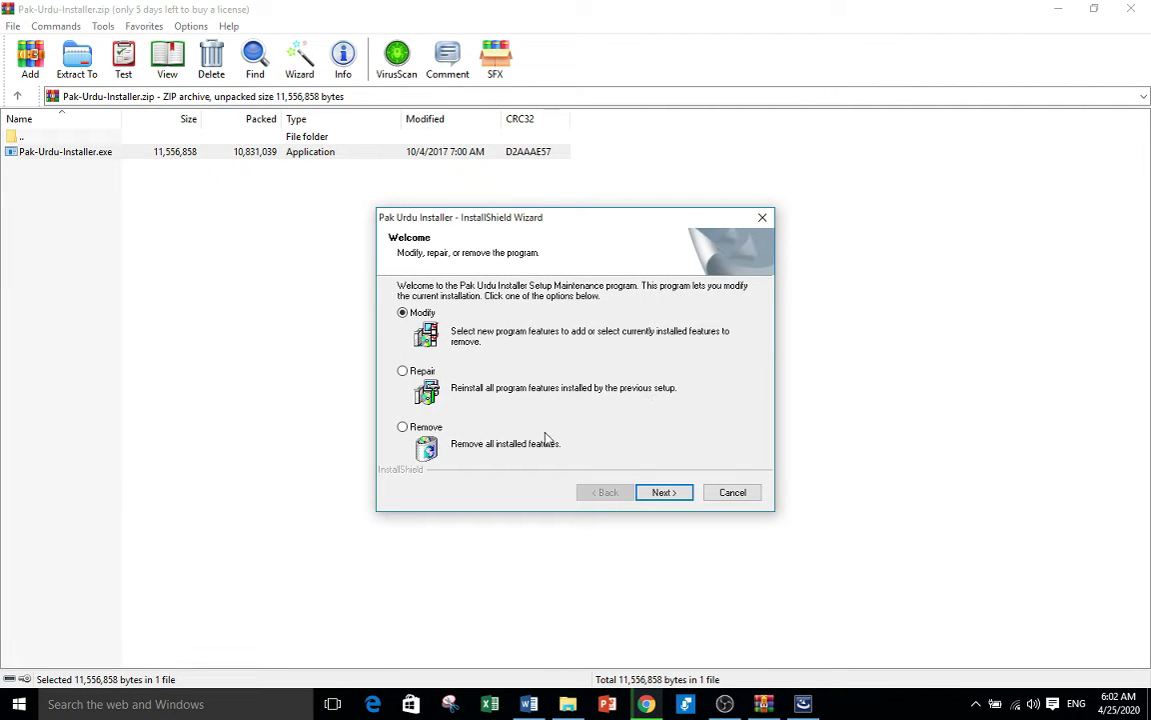
Step through the wizard to uninstall Pak Urdu Installer, finish it, and close WinRAR.
click(658, 494)
click(658, 494)
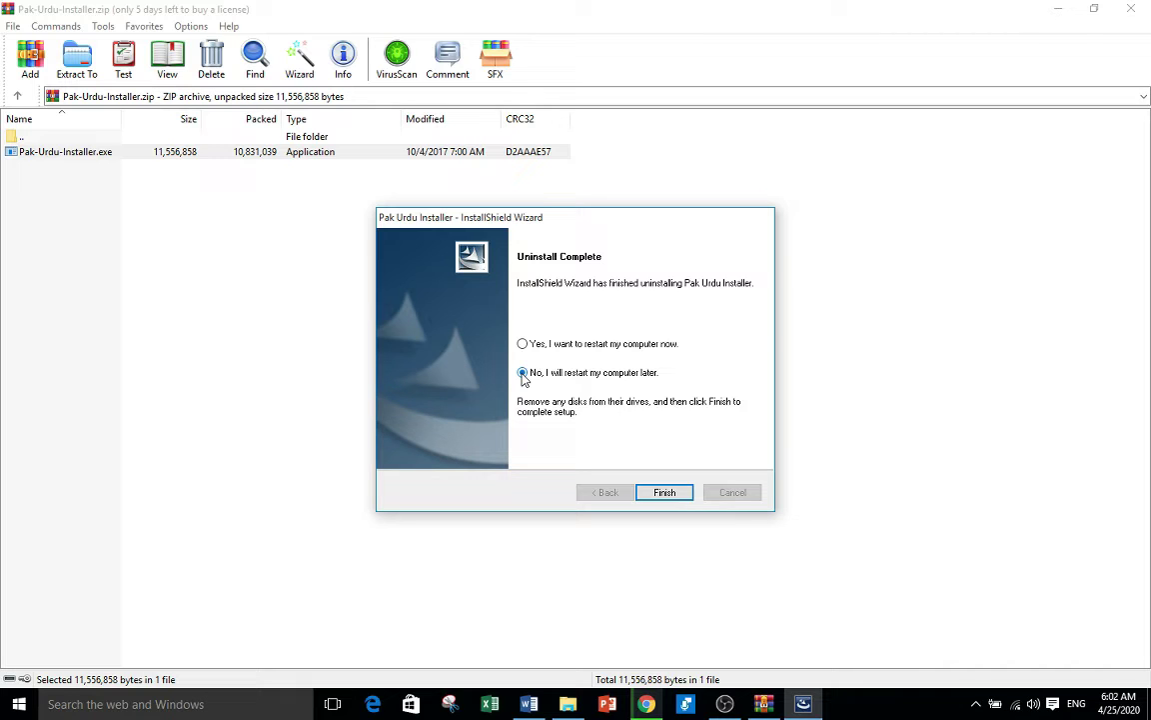
click(668, 496)
click(1132, 9)
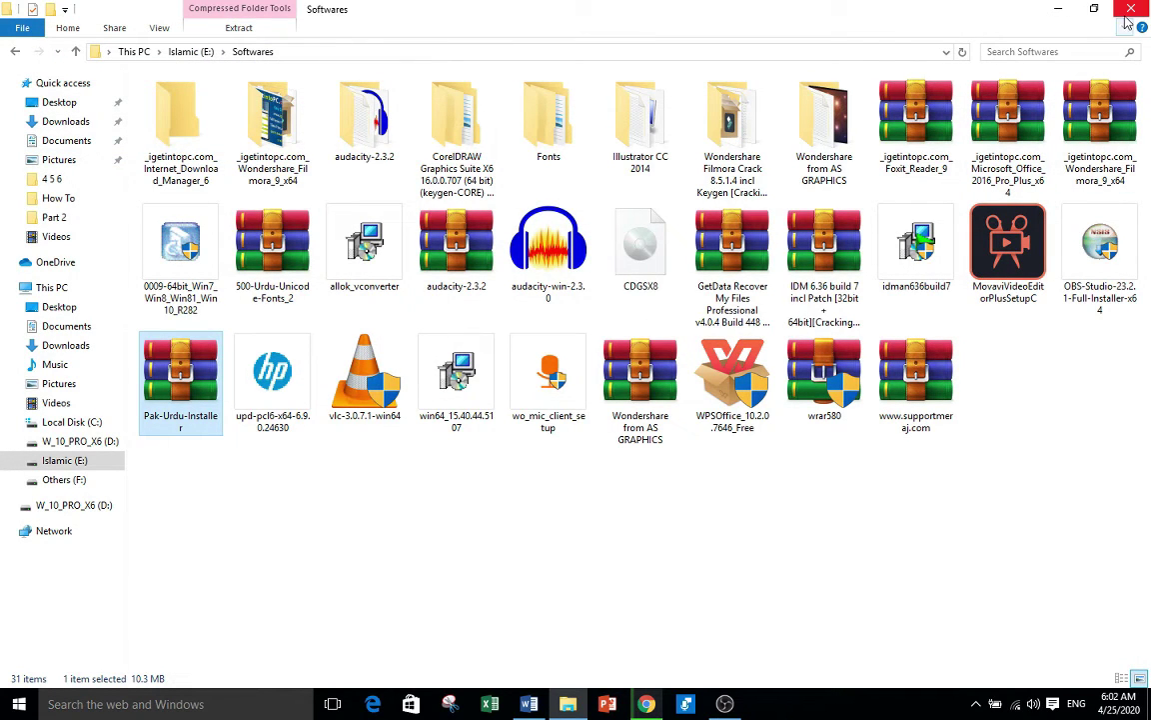
Close File Explorer and minimize Chrome to reveal the bilingual Word document.
click(1132, 9)
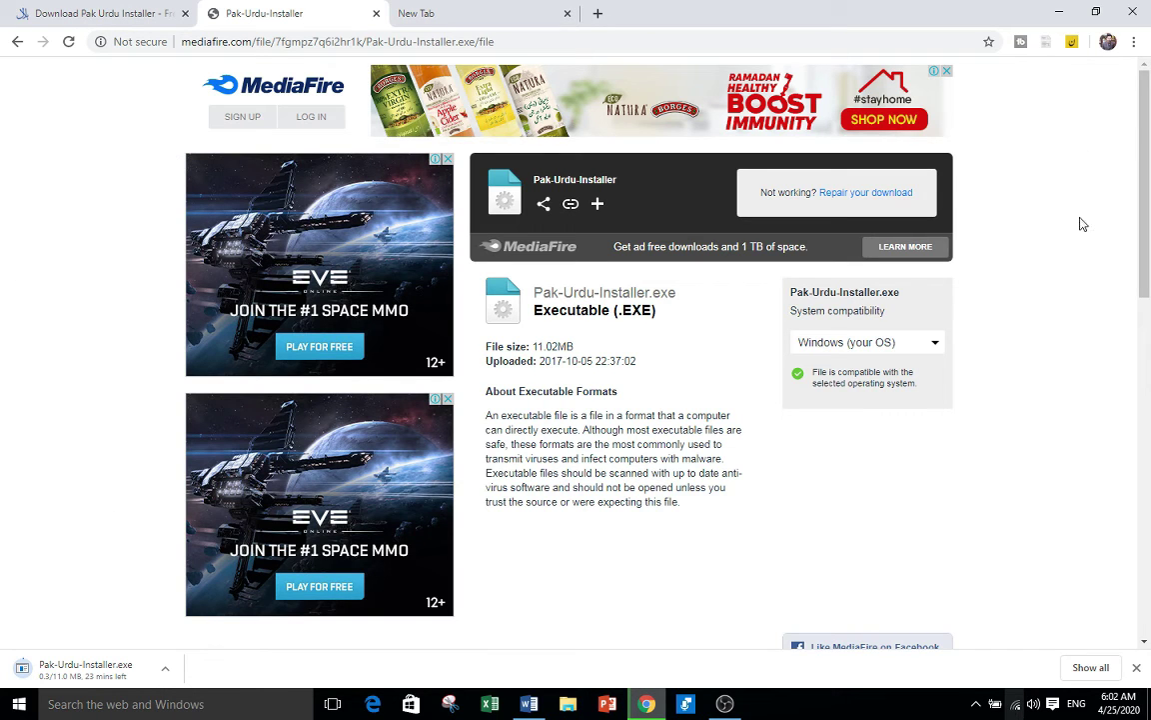
click(1058, 11)
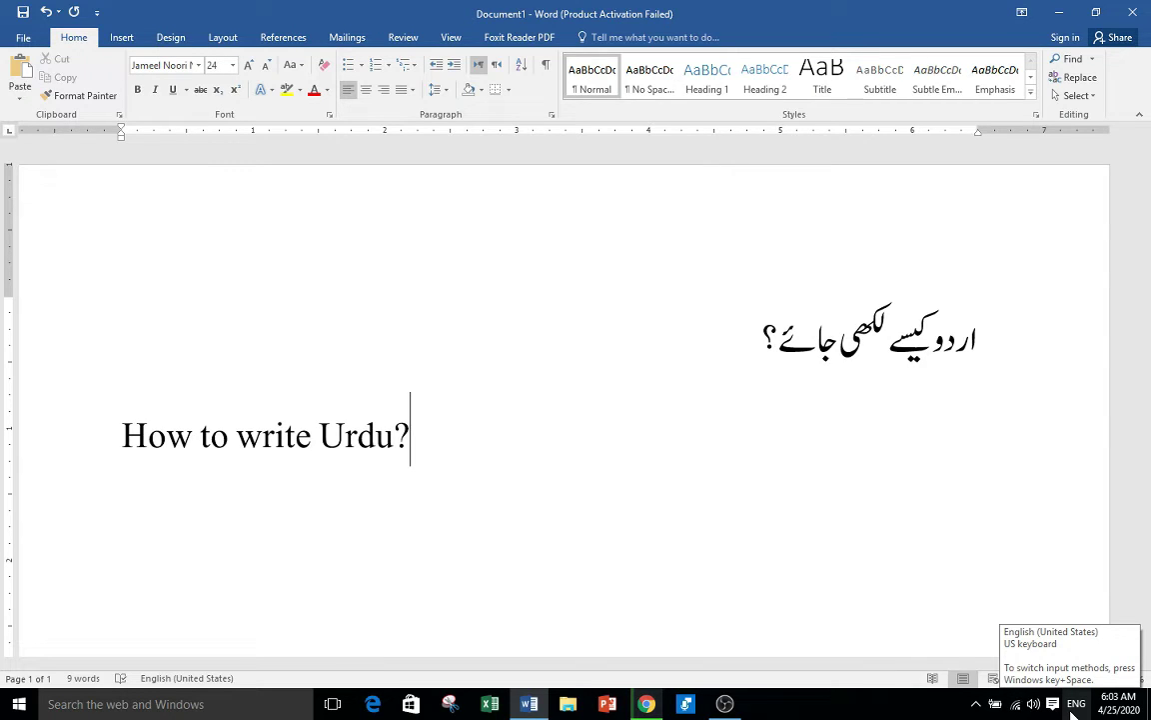
With English as the input language, type 'How to write Urdu?' on a new line below the heading.
click(1071, 710)
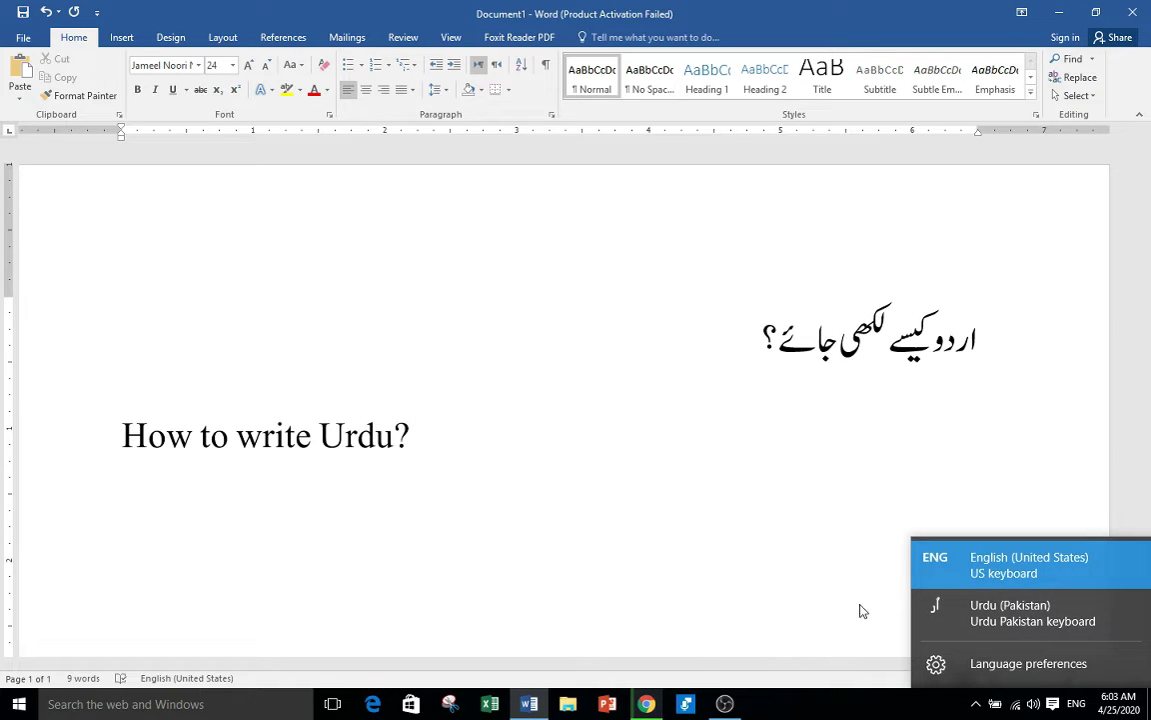
click(824, 605)
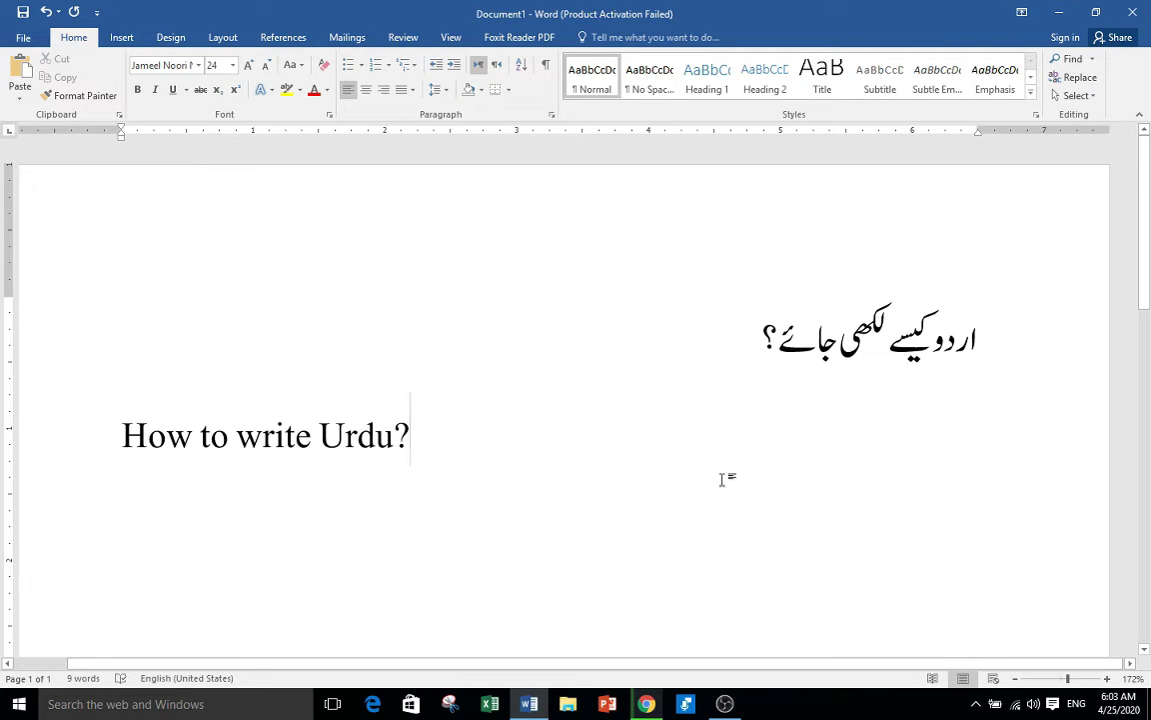
key(Return)
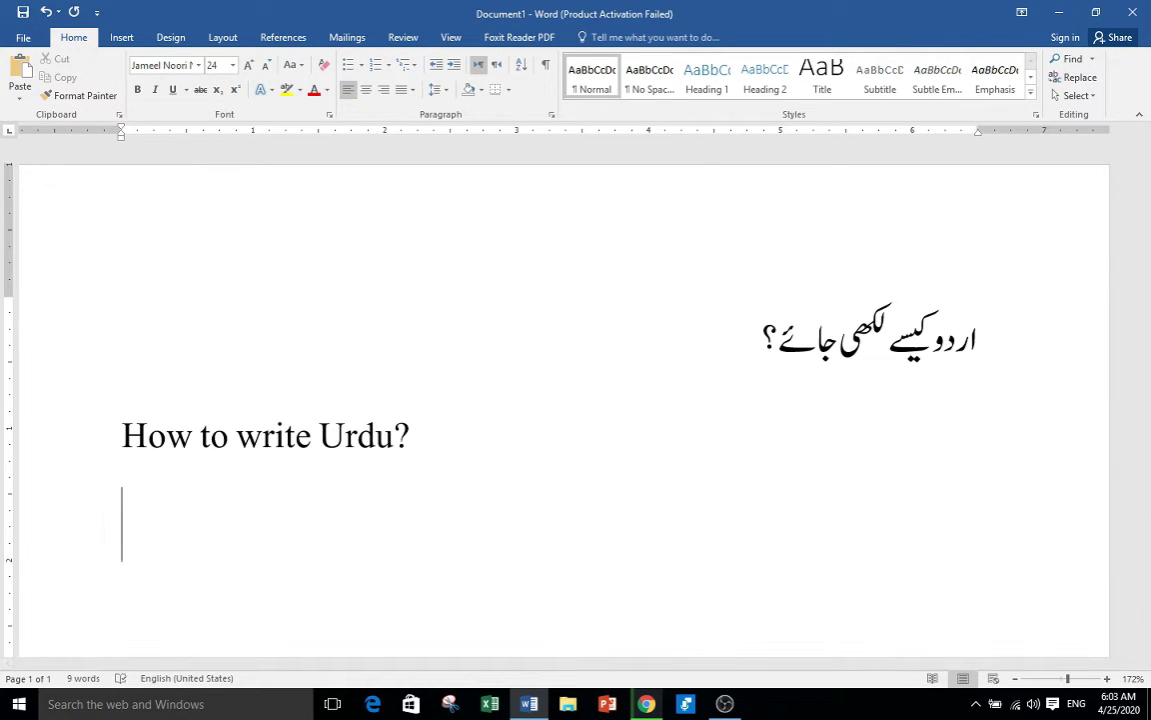
text(a)
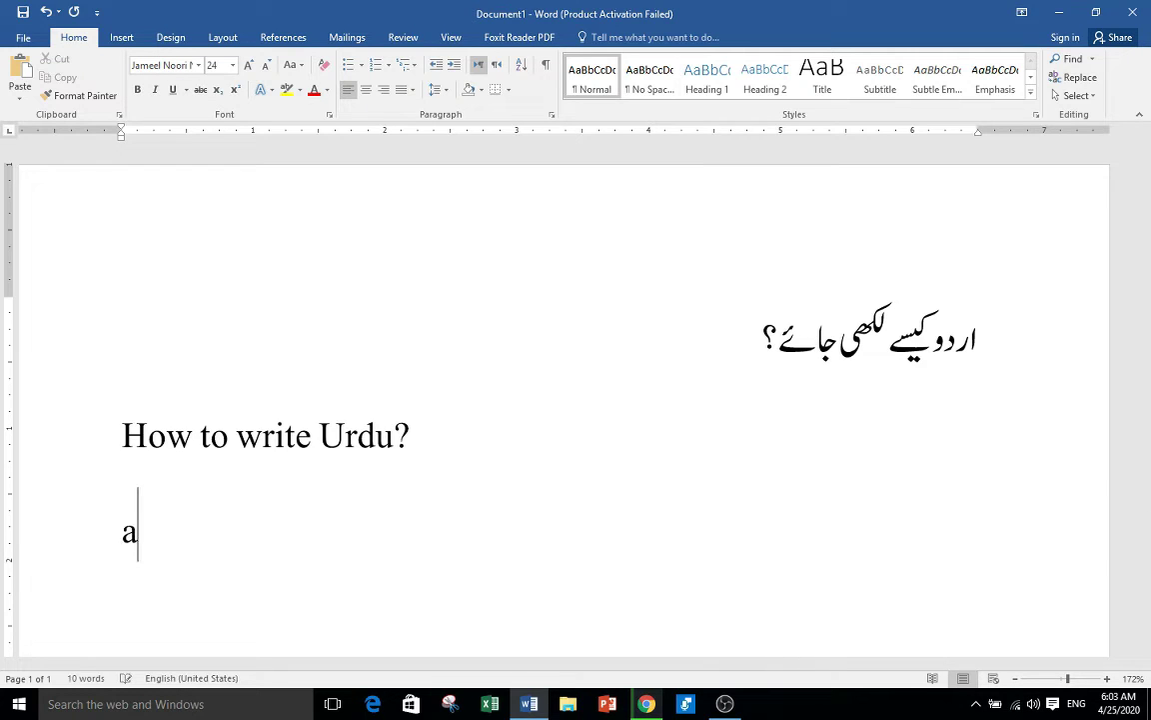
key(BackSpace)
text(Ho)
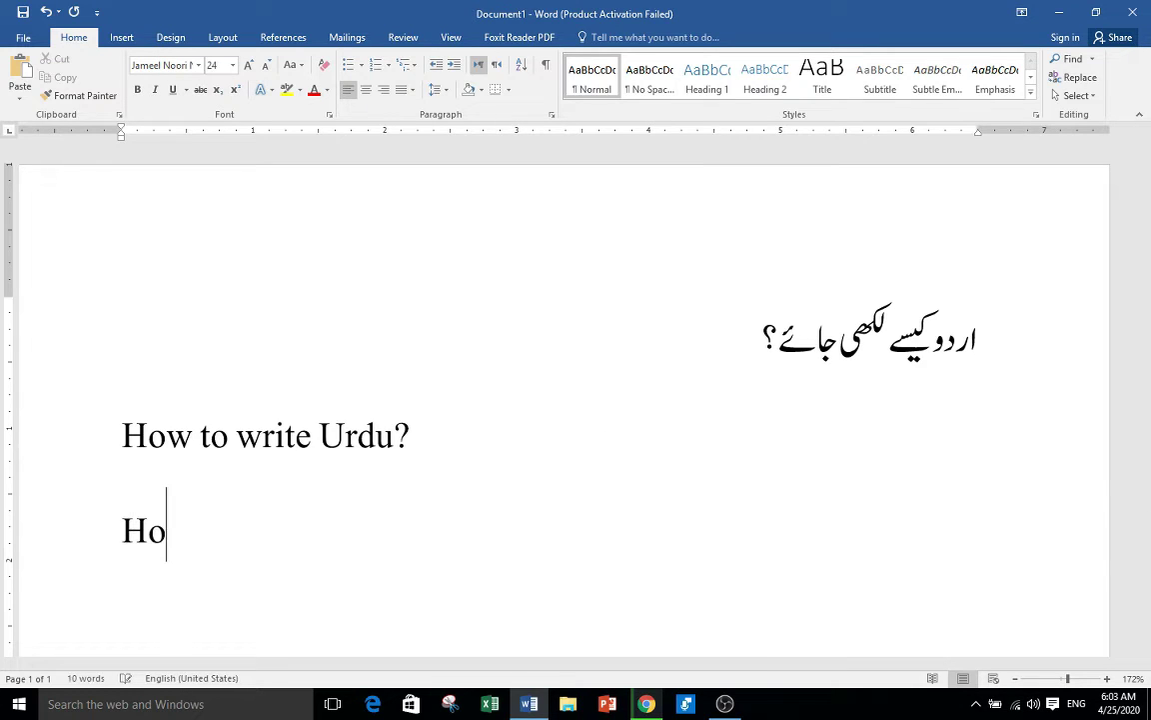
text(w t)
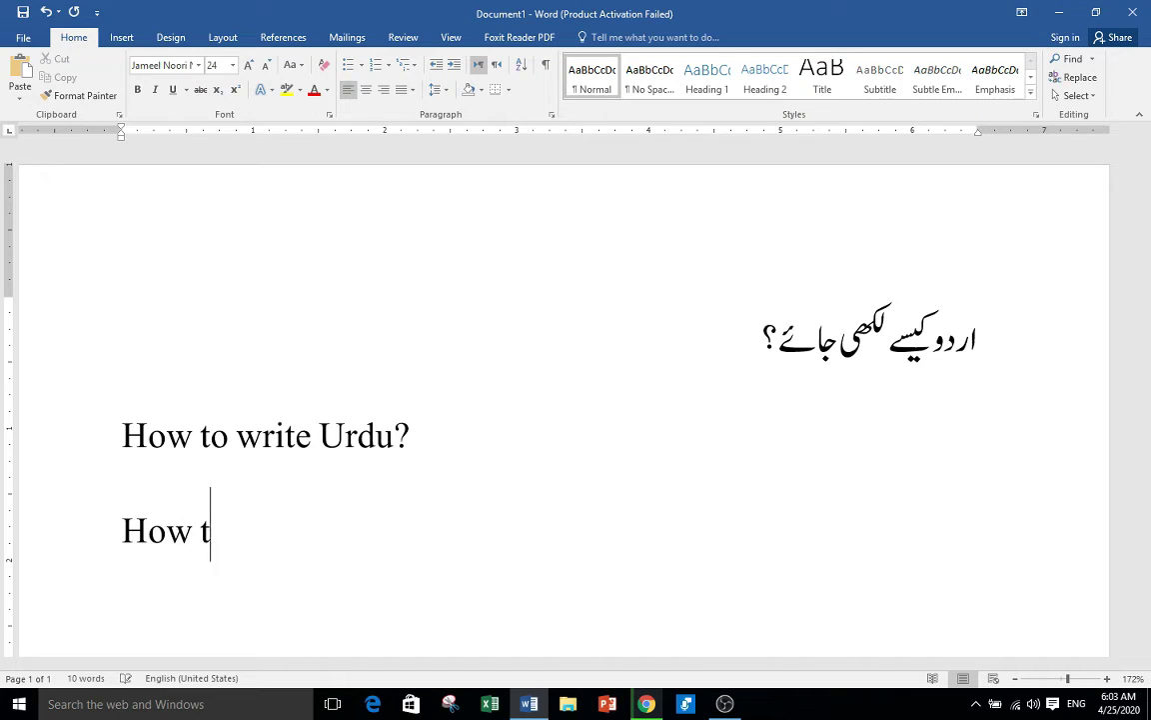
text(o )
text(w)
text(rit)
text(e )
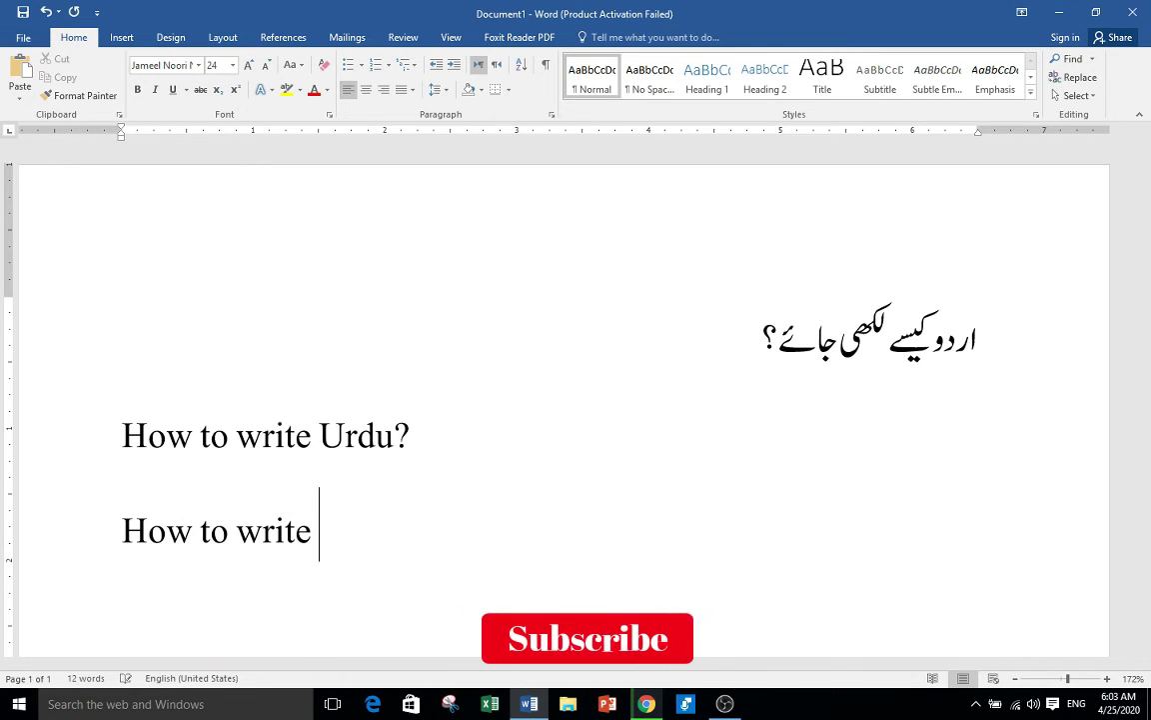
text(Urdu?)
key(Return)
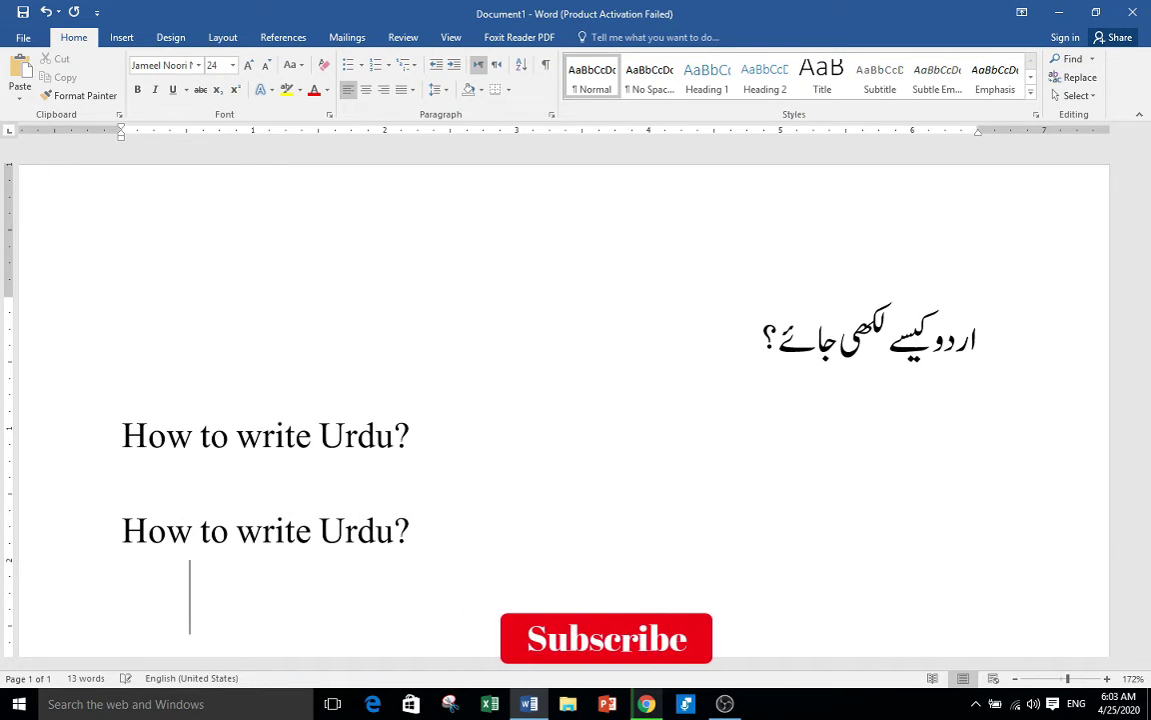
Type the Urdu sentence 'اردو کیسے لکھی جائے۔' right-to-left on a new paragraph, then start another line.
click(497, 67)
key(alt+shift)
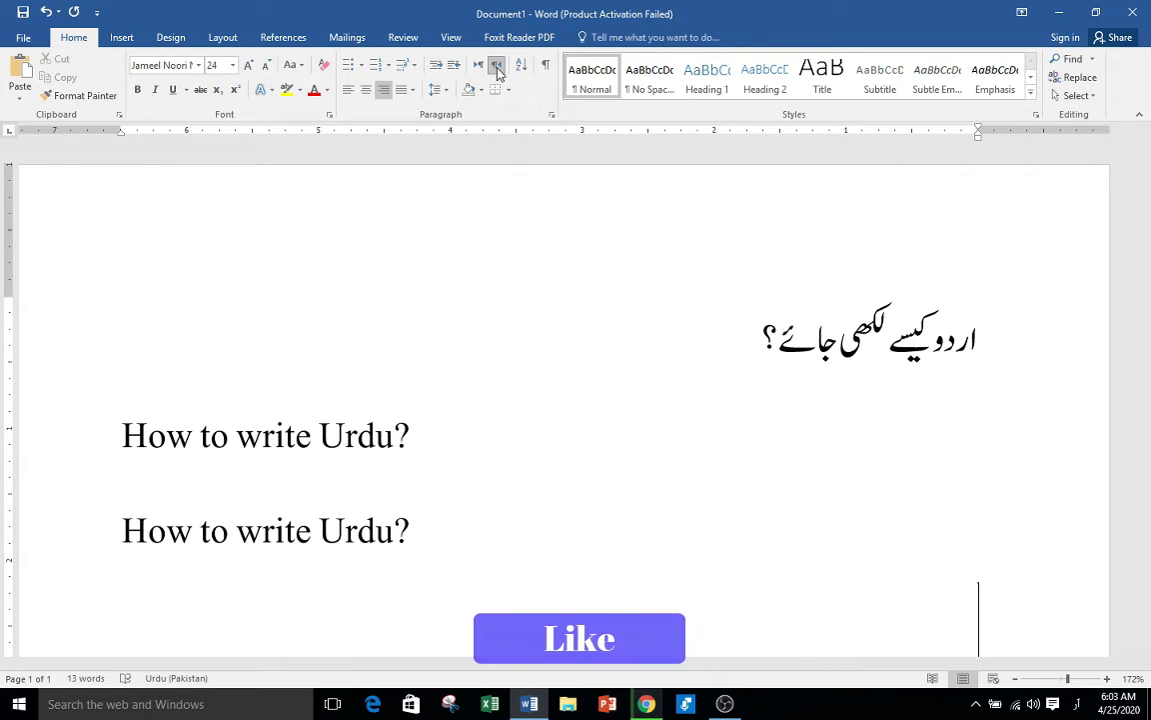
text(اردو کیس)
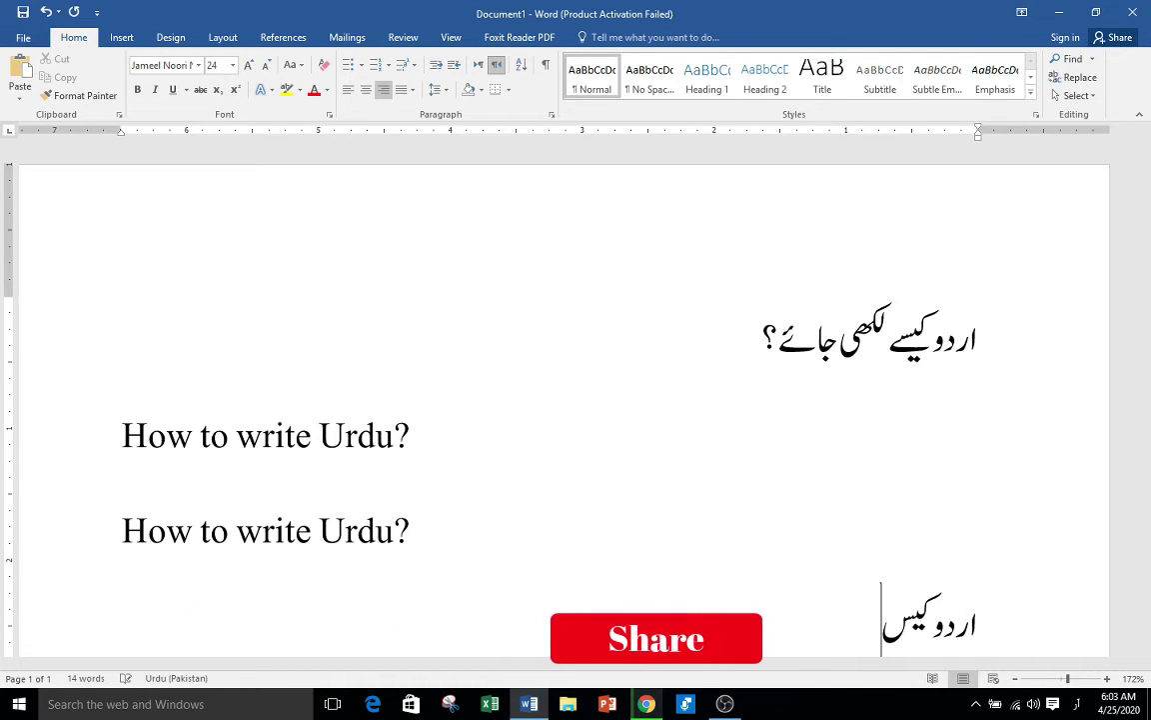
text(ے لکھی ج)
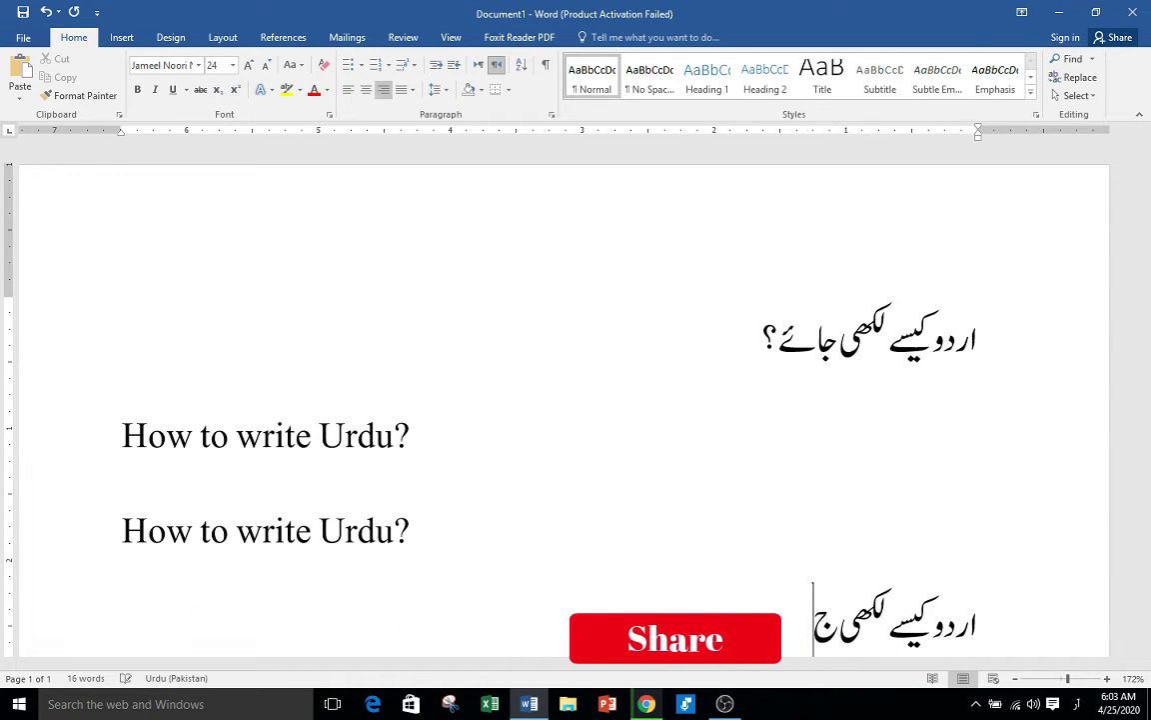
text(ائے)
text(۔)
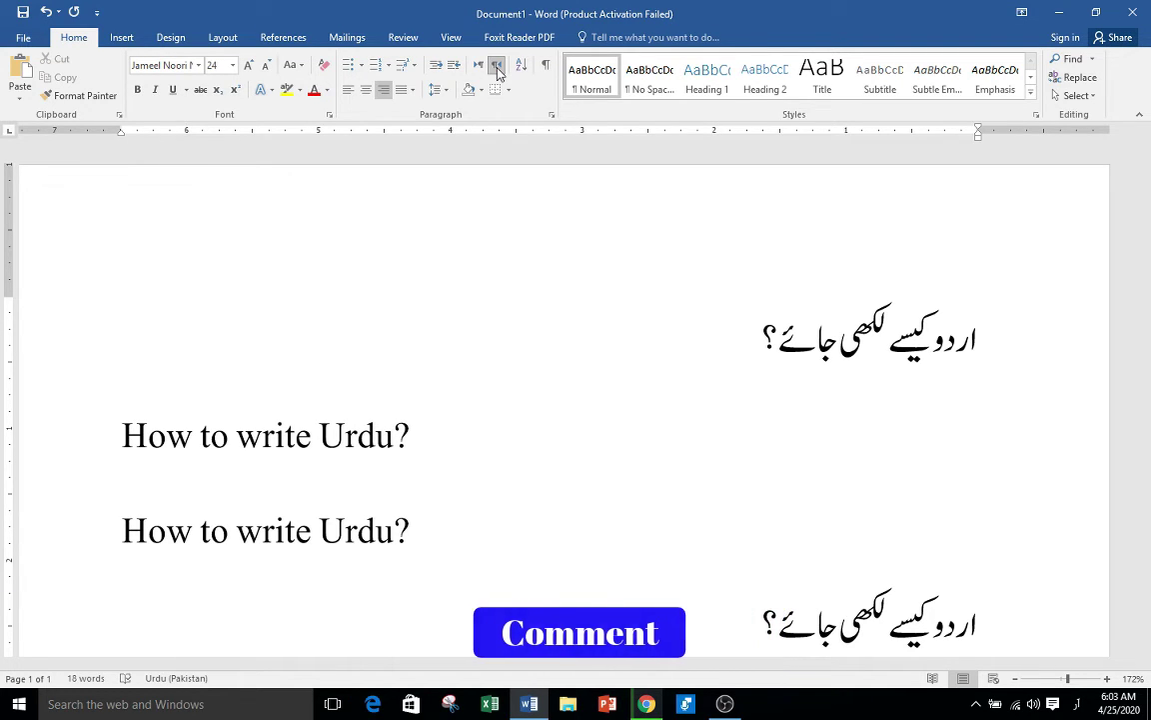
key(Return)
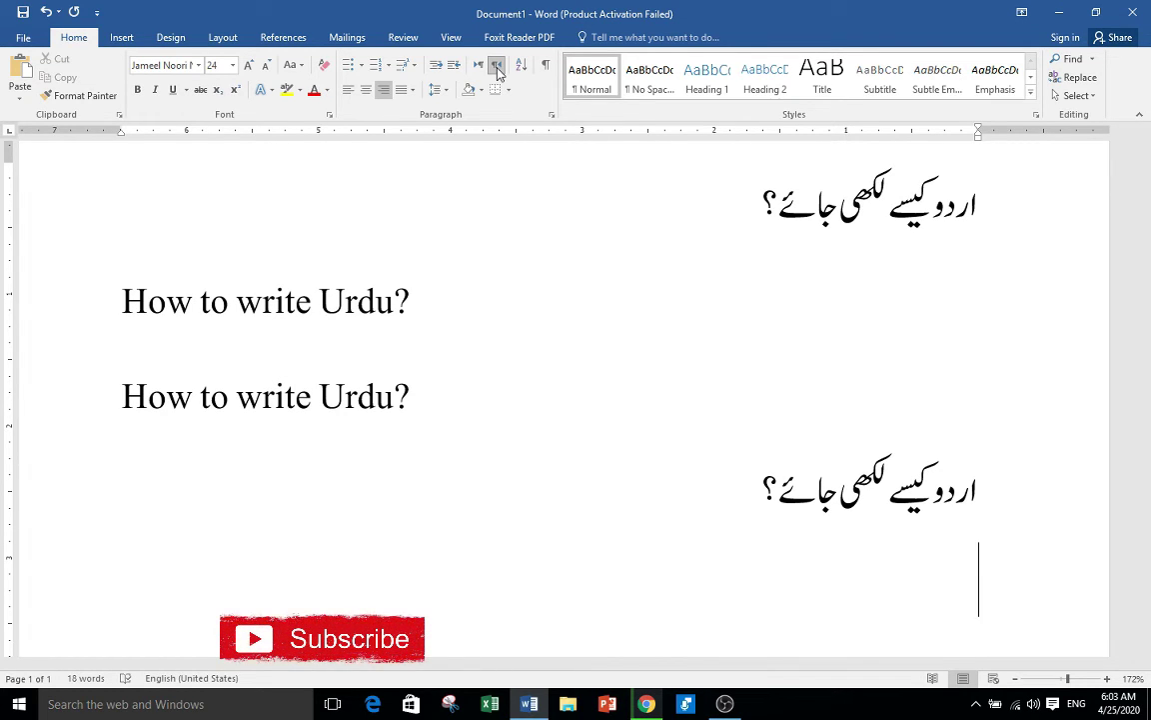
Centre the next line and type 'Shift+Alt' in English.
key(alt+shift)
key(ctrl+e)
text(Sh)
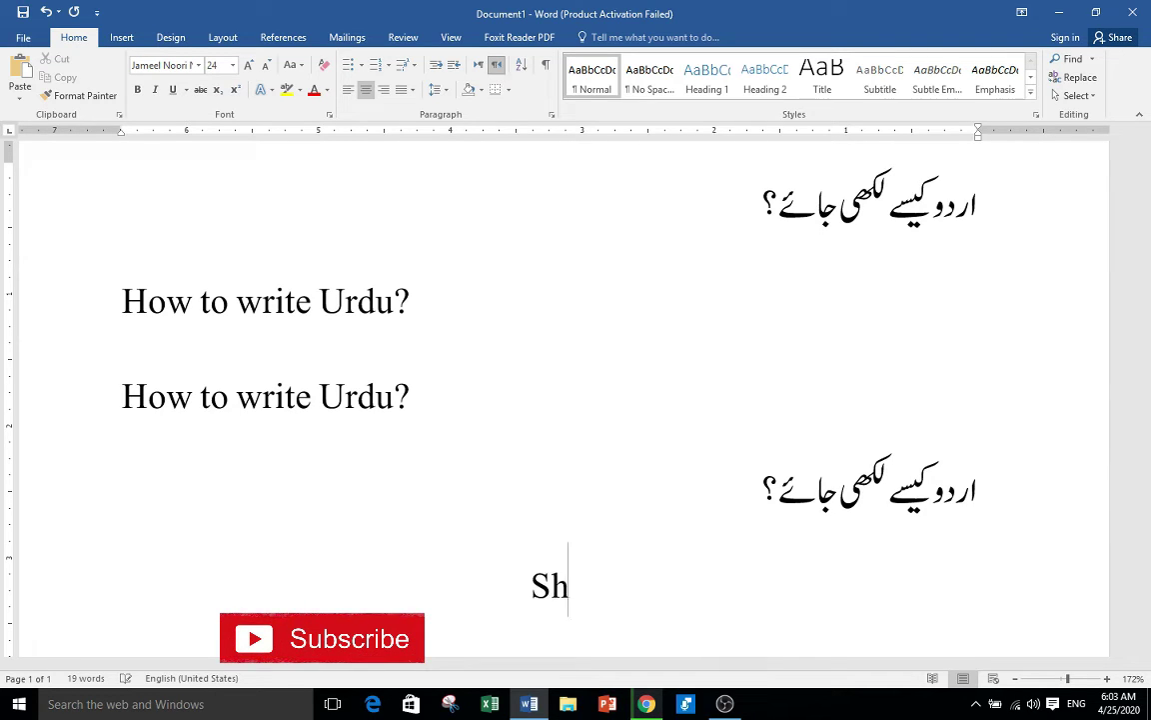
text(ift)
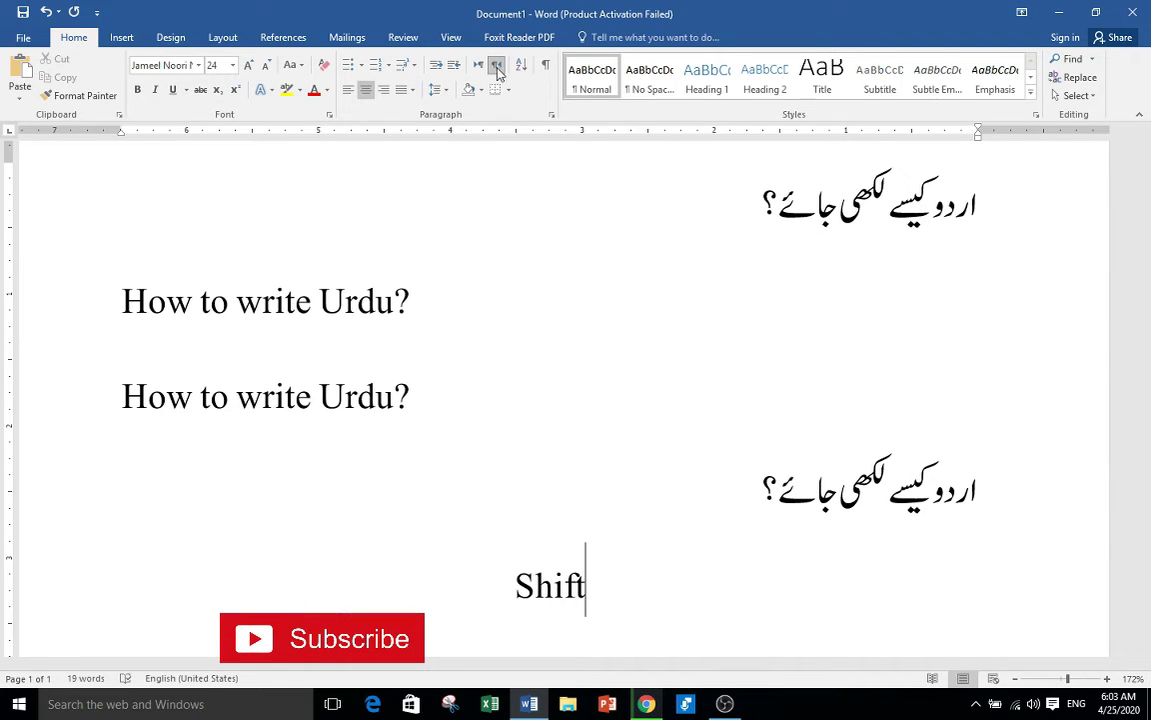
text(+)
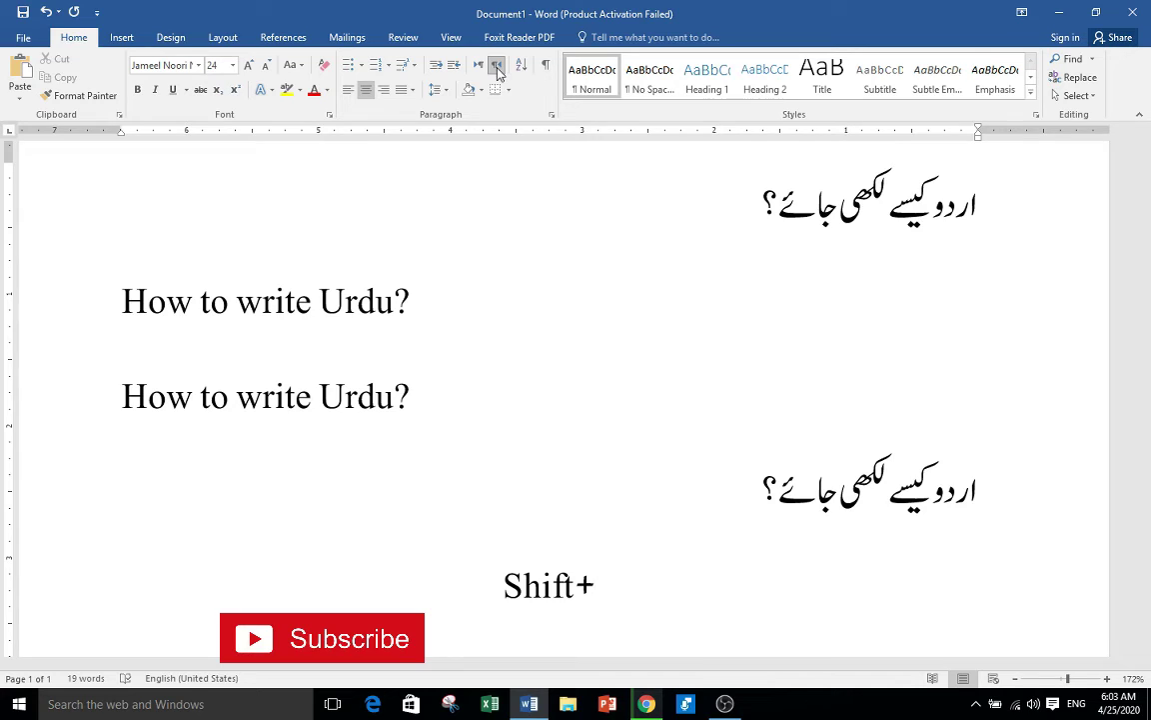
text(Alt)
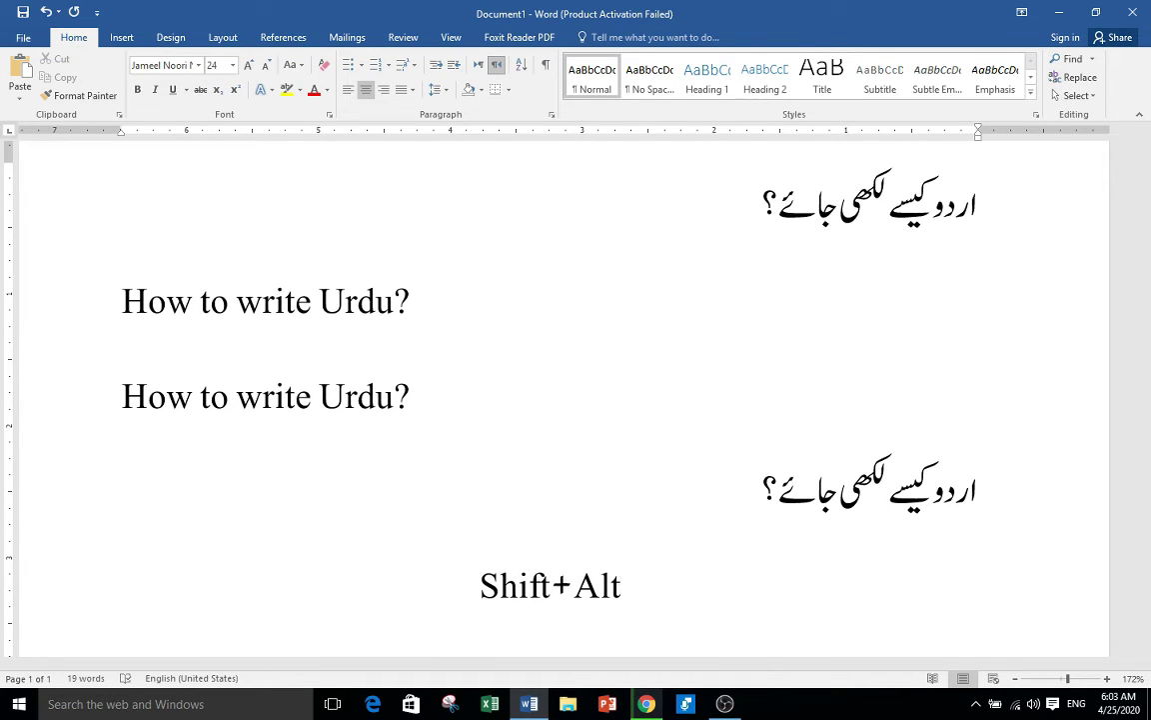
Below it, type the Urdu word 'اردو' followed by the English word 'Urdu'.
key(shift+alt)
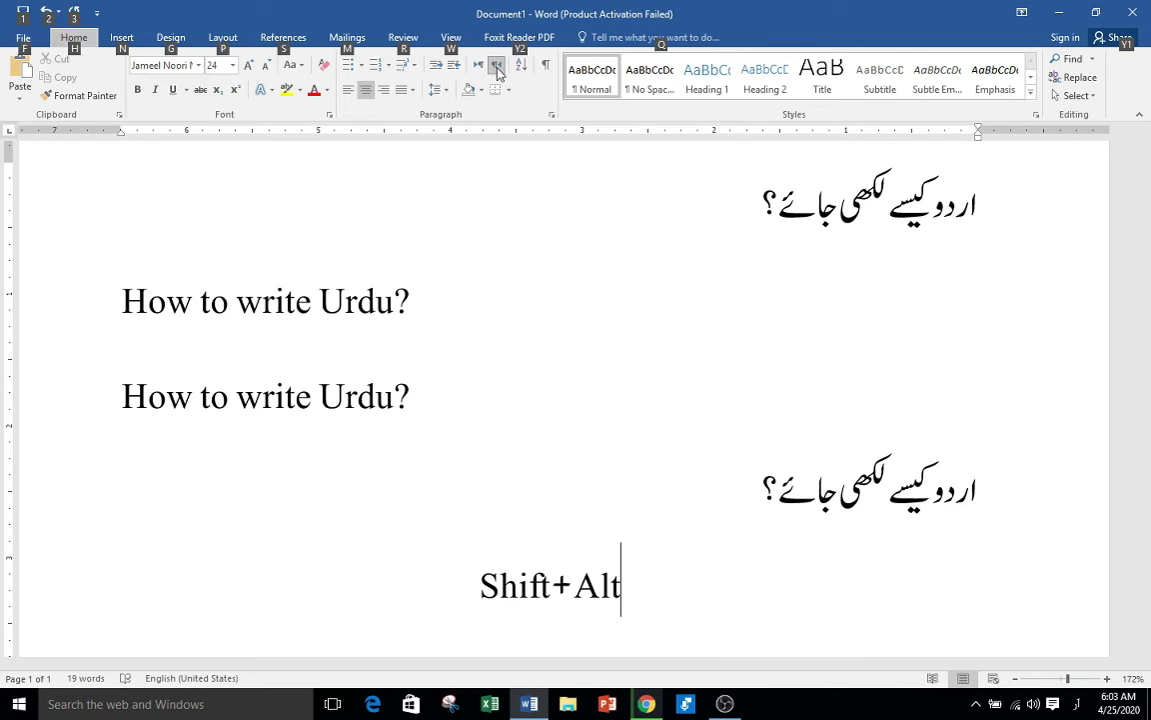
key(Escape)
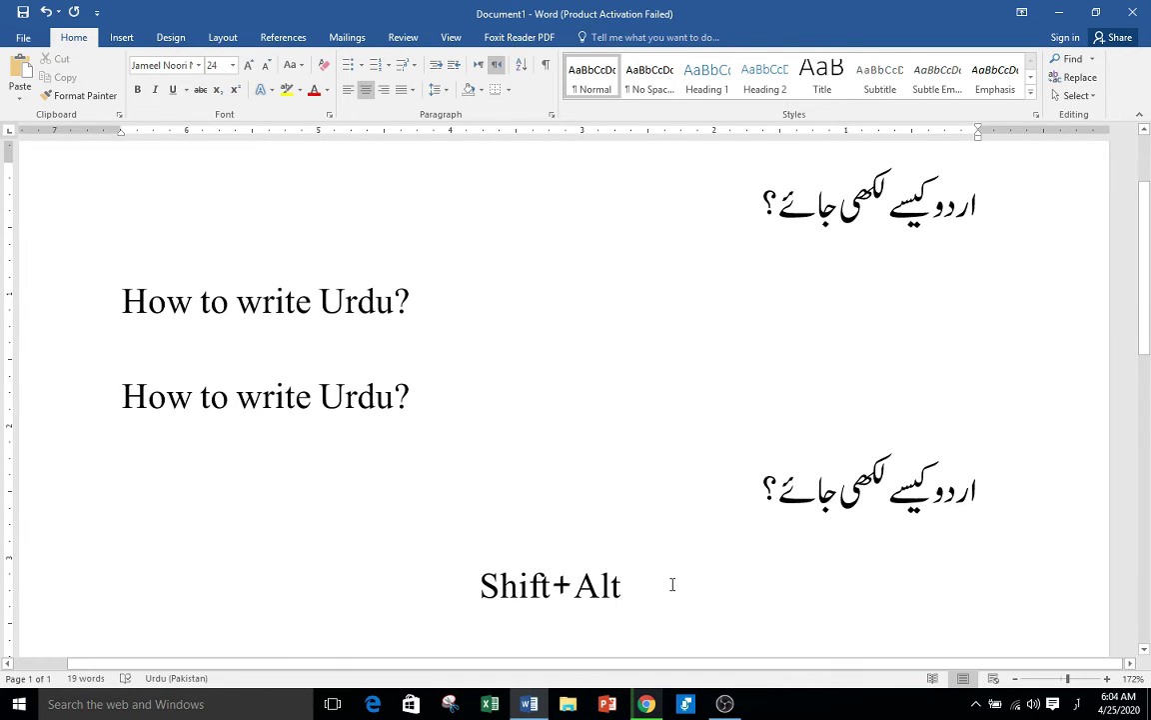
key(Return)
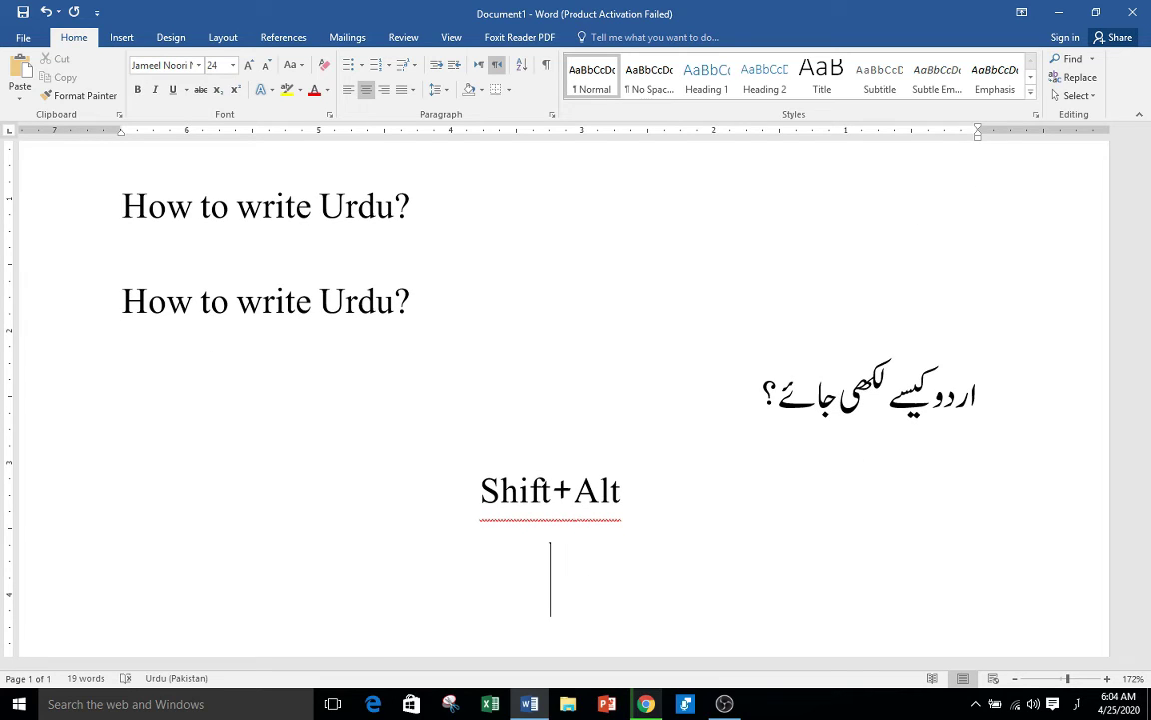
text(ا)
text(ردو)
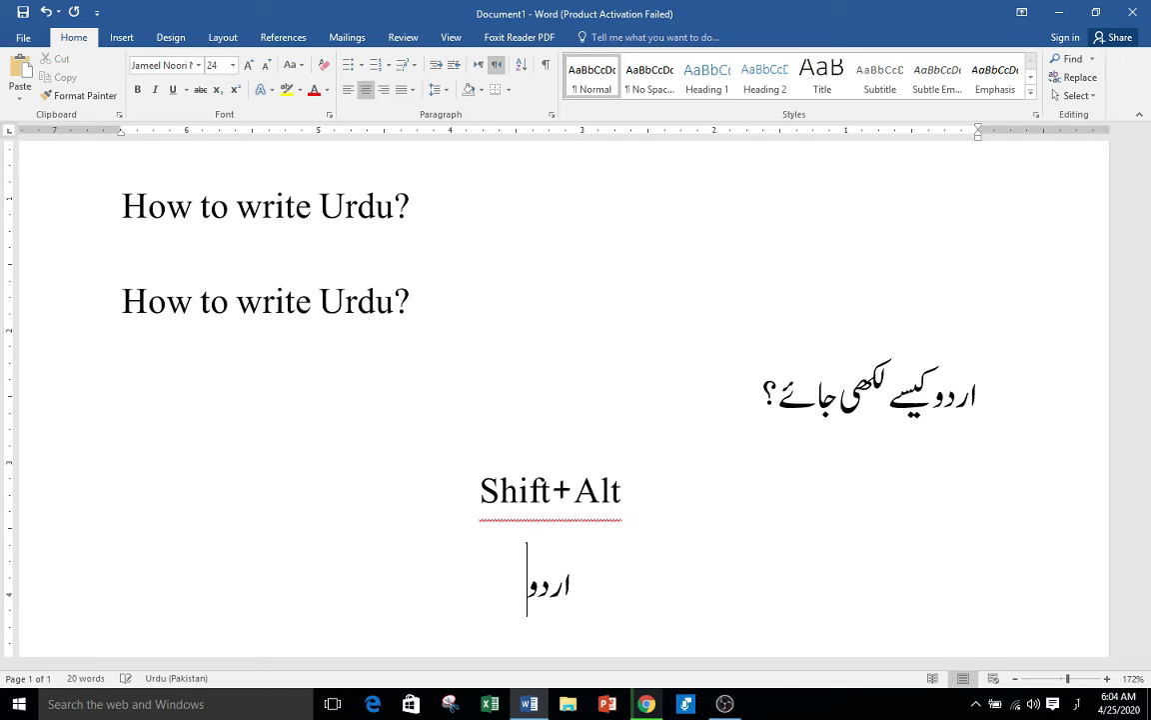
key(alt+shift)
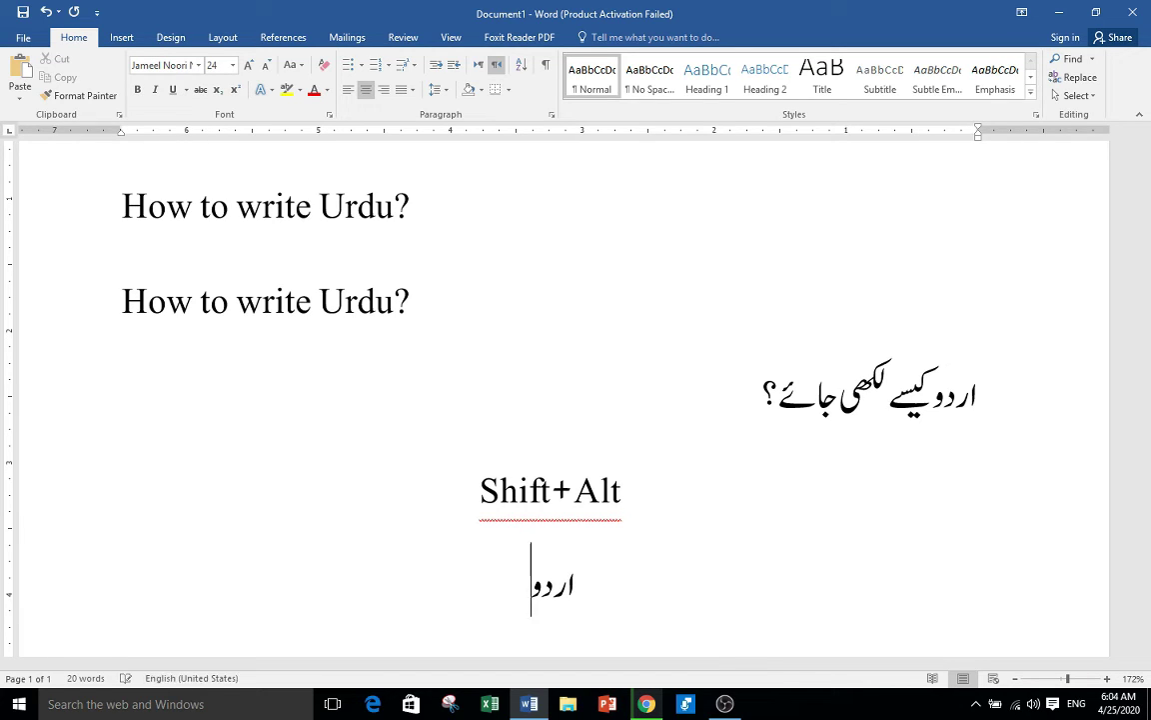
text(U)
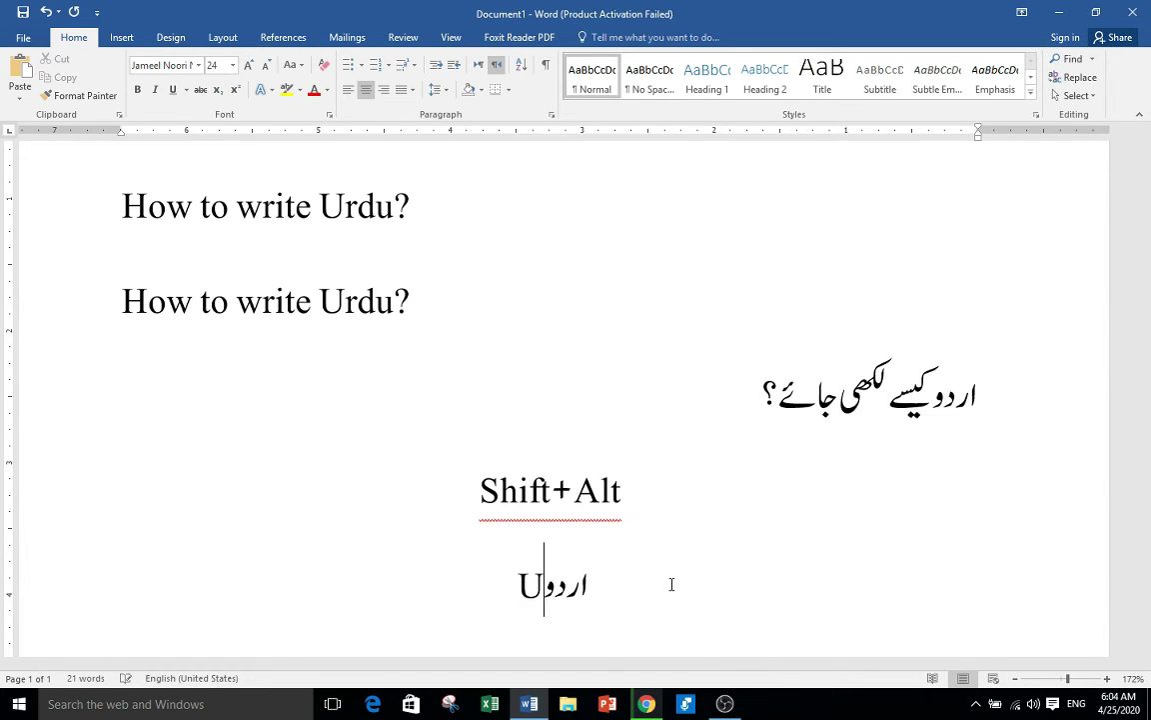
text(rdu)
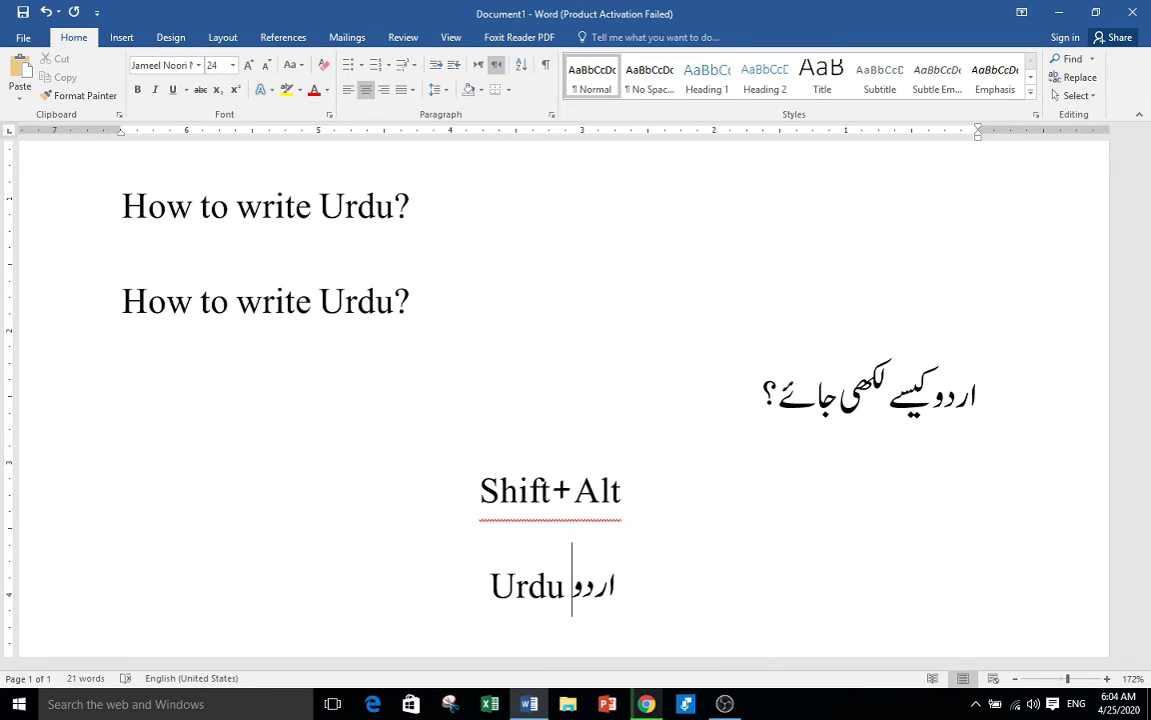
Hide Chrome and create a desktop folder named 'اردو کیسے لکھی جائے'.
click(647, 703)
click(647, 703)
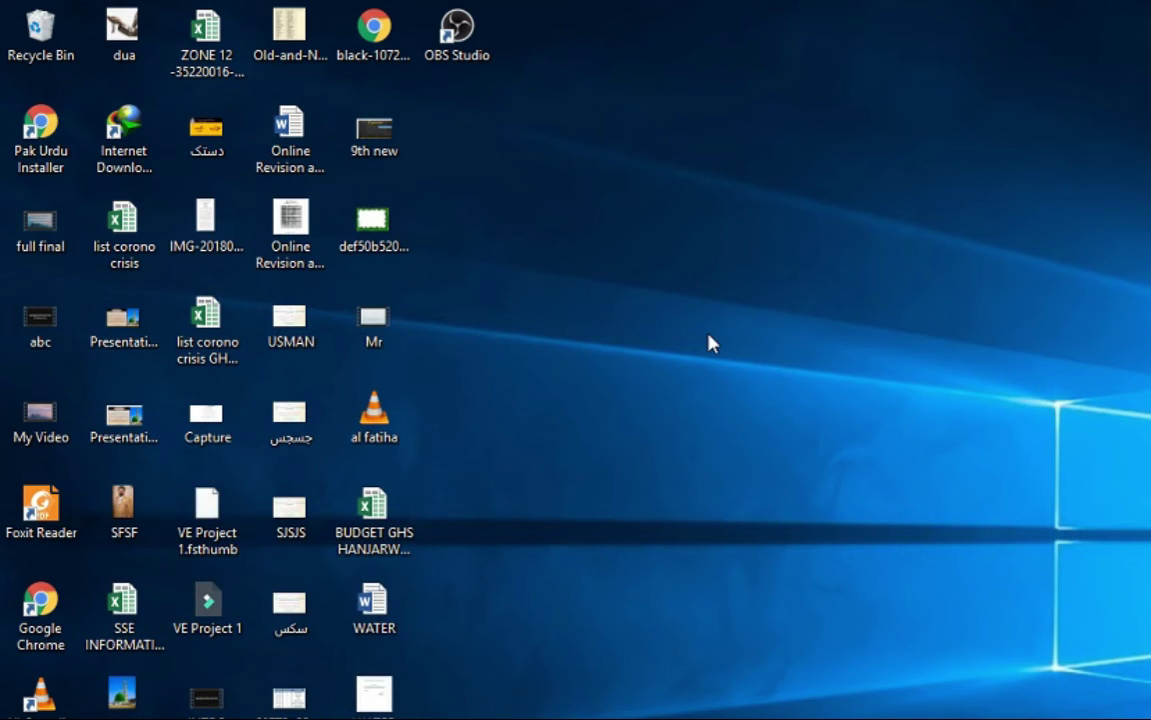
right_click(709, 343)
mouse_move(790, 546)
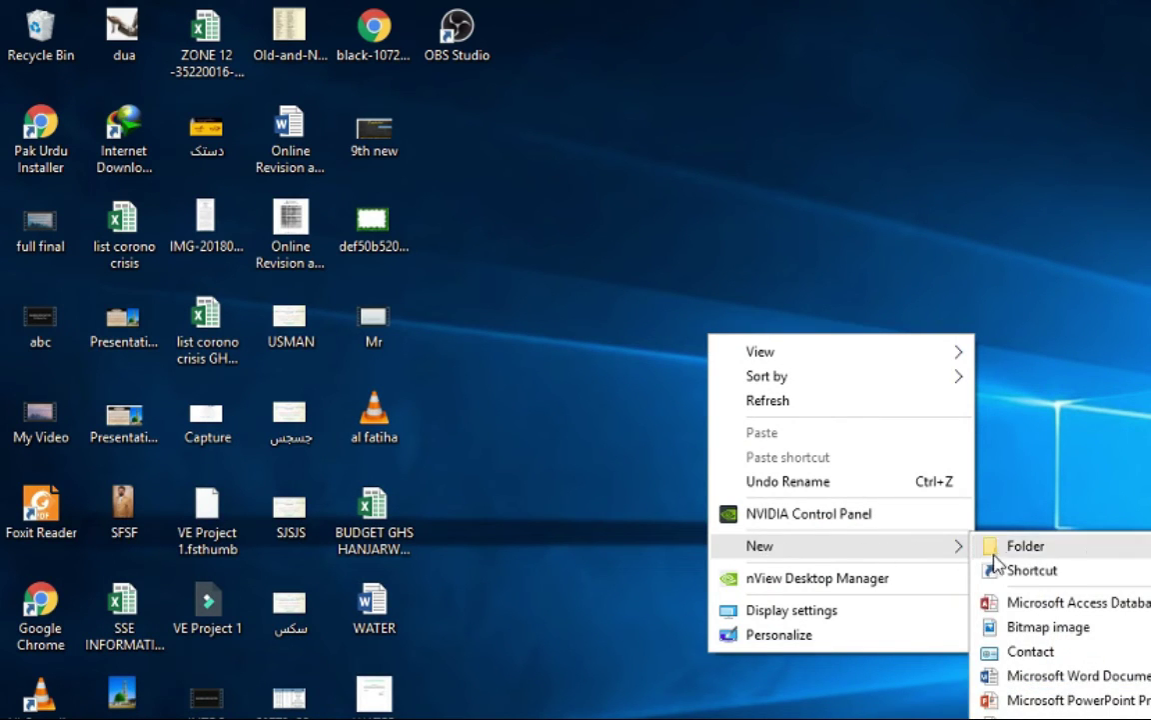
click(1000, 548)
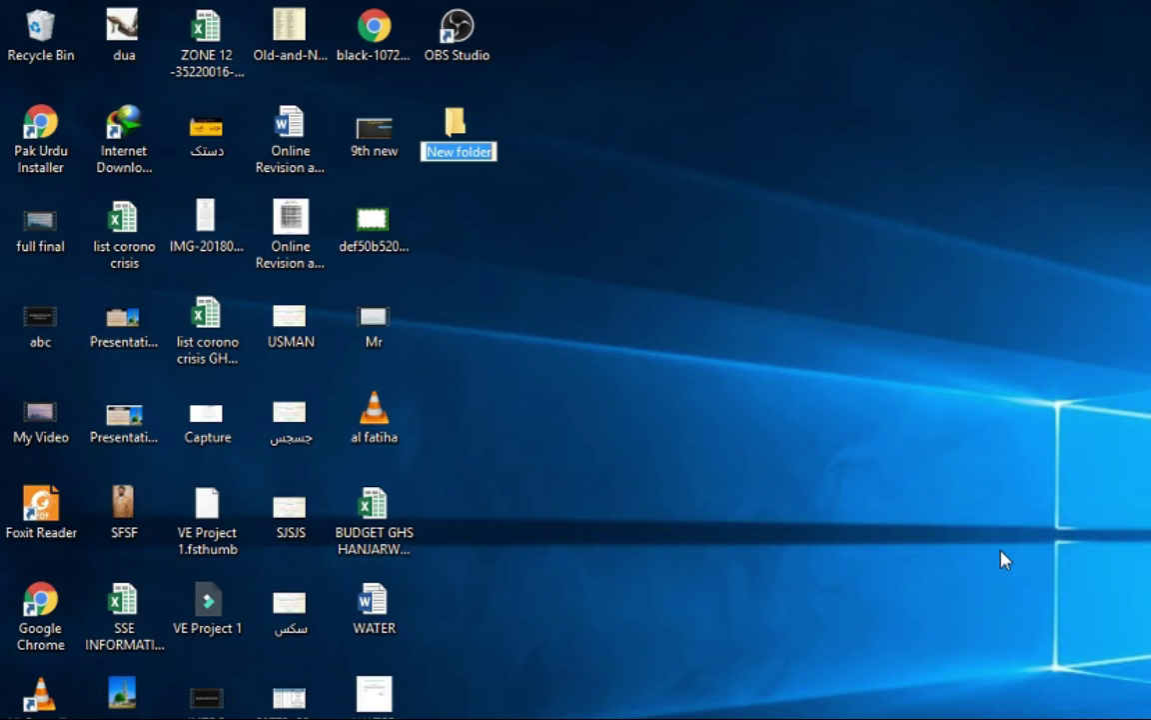
text(ارد)
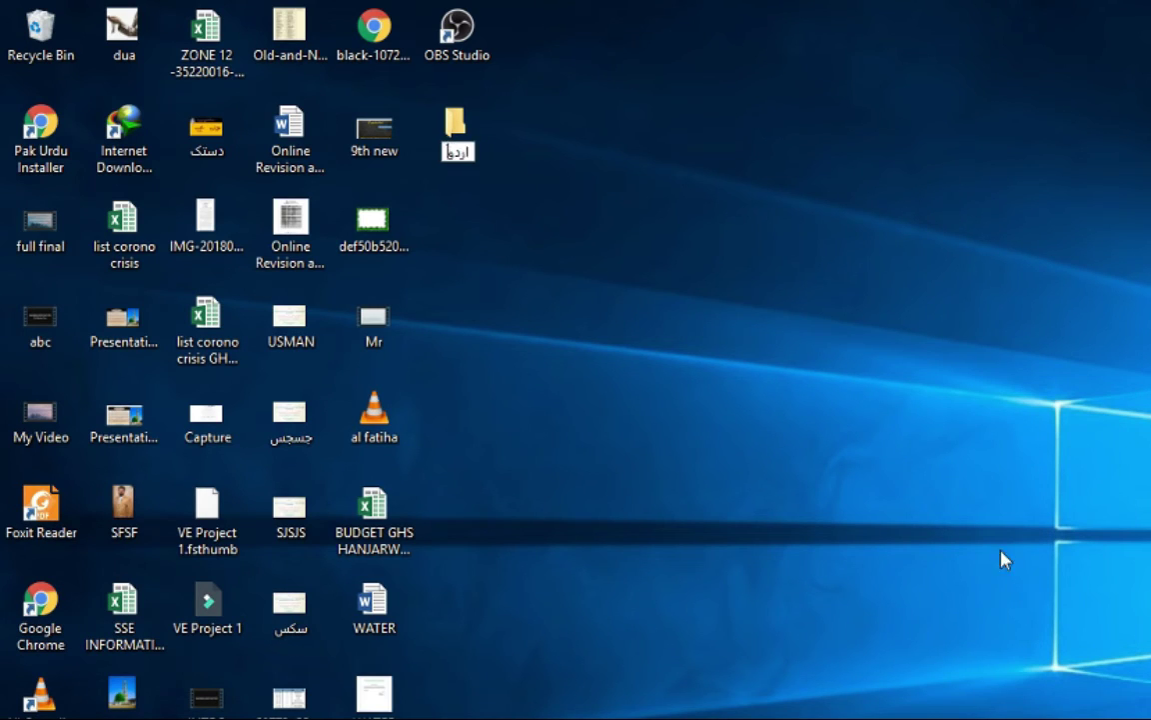
text(و کیسے لکھی)
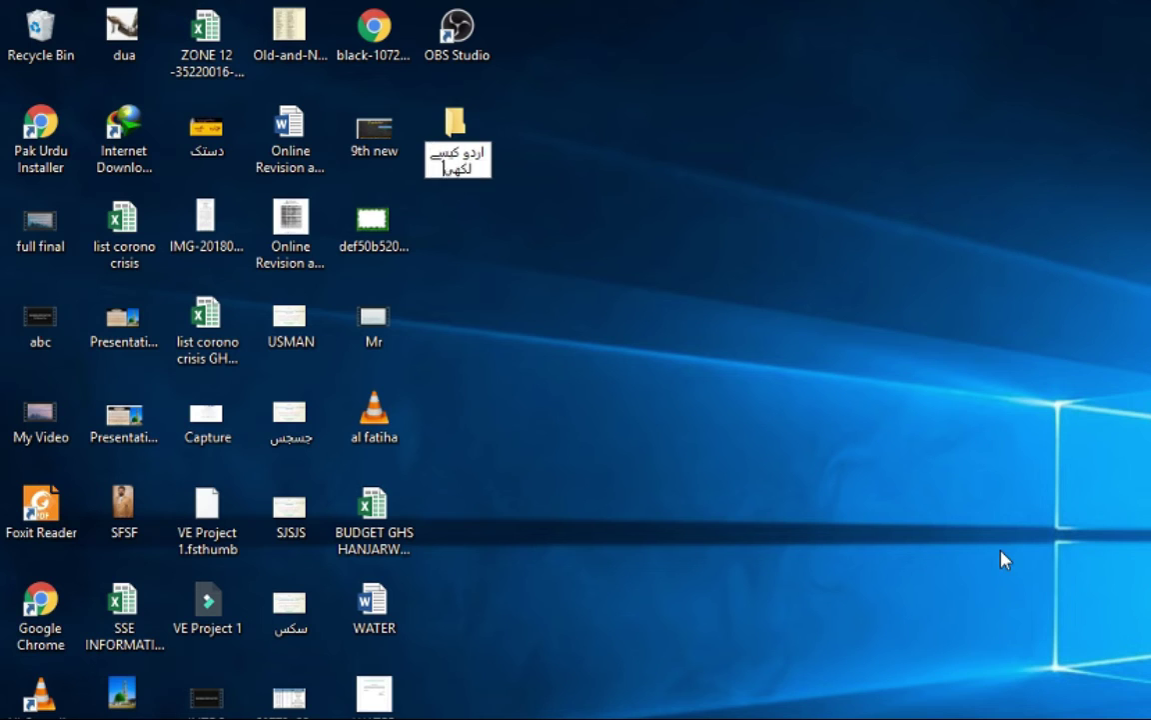
text( جائے)
key(Return)
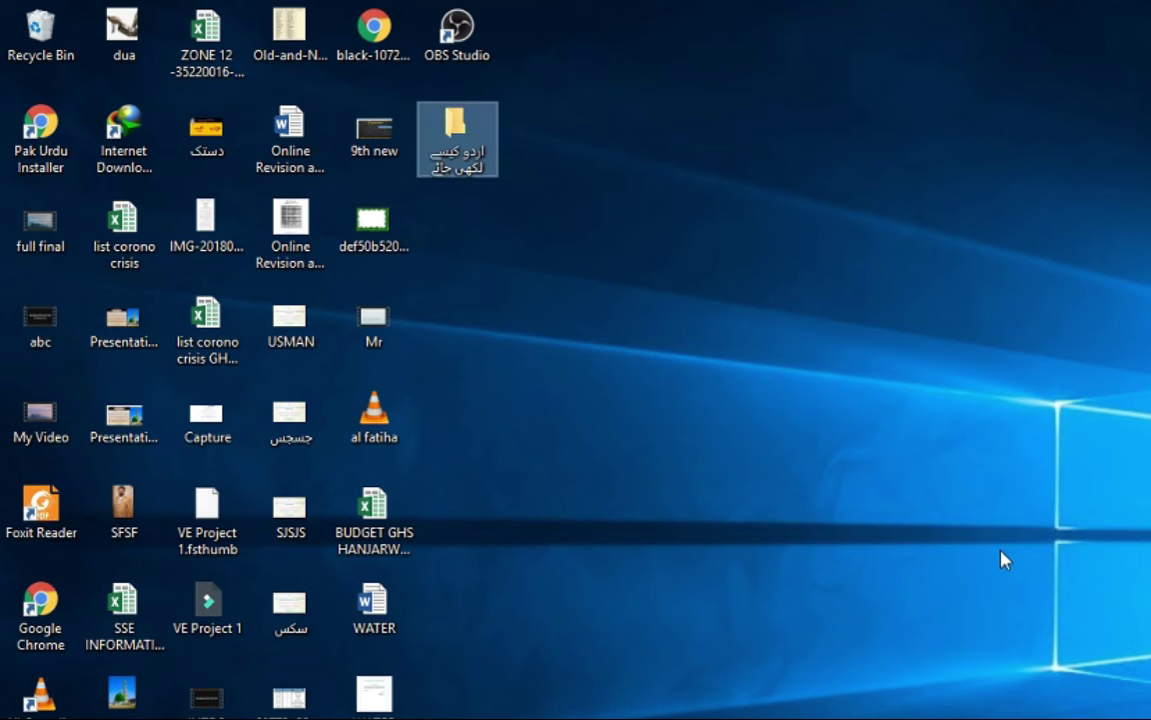